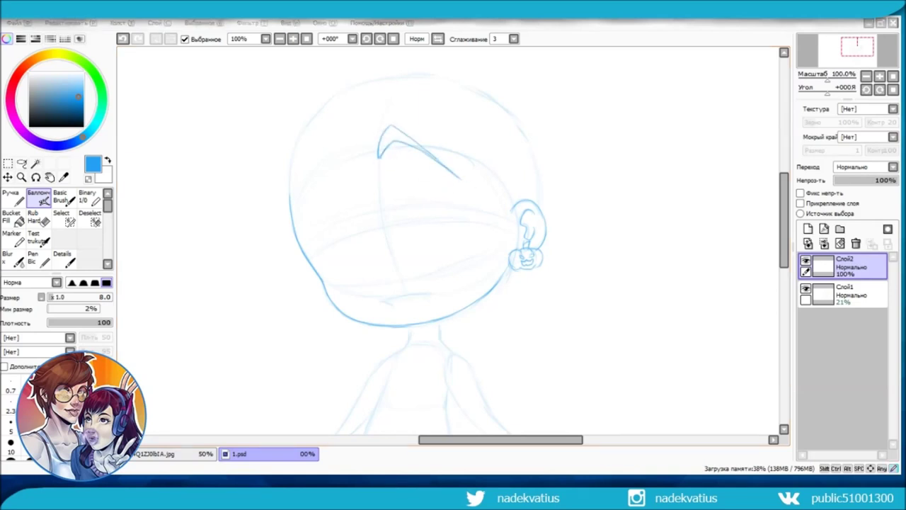
# Step: Sketch the fringe sweeping from the hair parting down to the ear, erasing the stray end of its line
pyautogui.click(361, 436)
pyautogui.press('e')
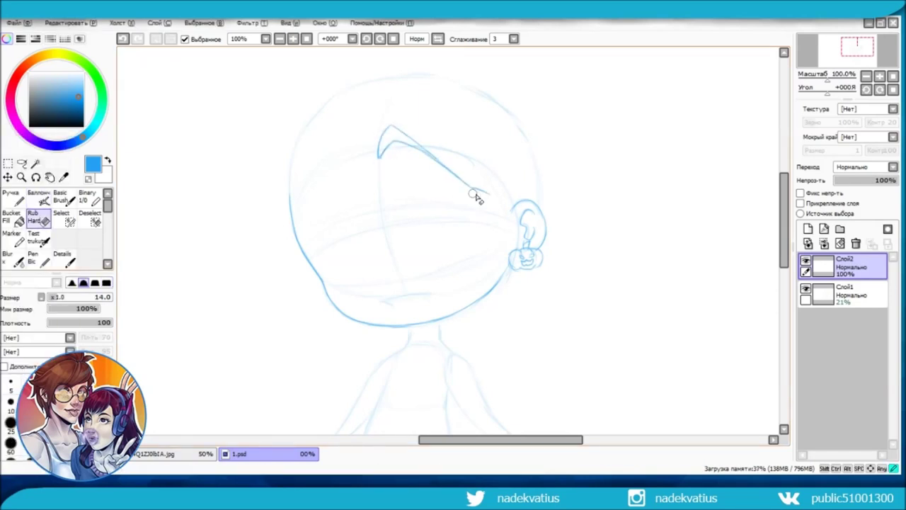
pyautogui.click(461, 179)
pyautogui.press('b')
pyautogui.moveTo(428, 147)
pyautogui.mouseDown()
pyautogui.moveTo(470, 204)
pyautogui.moveTo(468, 246)
pyautogui.moveTo(459, 202)
pyautogui.moveTo(485, 251)
pyautogui.mouseUp()
pyautogui.press('e')
pyautogui.press('b')
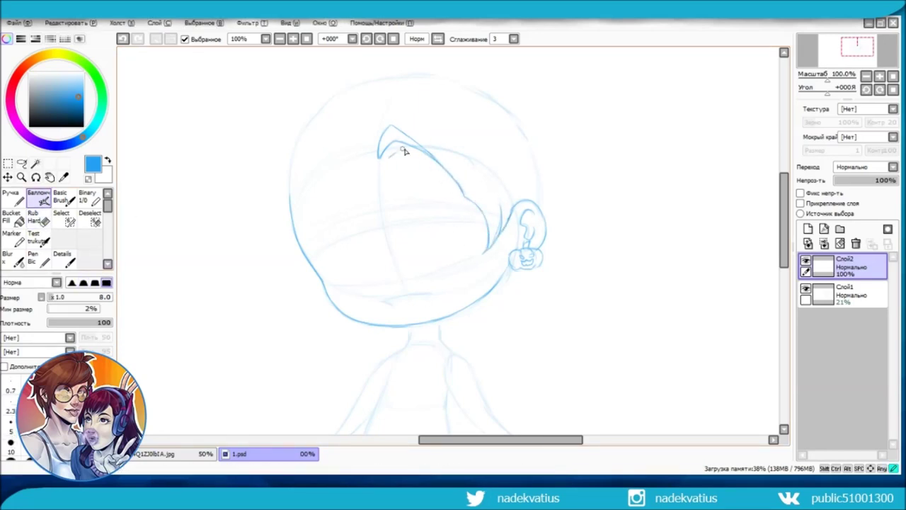
# Step: Sketch a long pointed lock framing the left side of the face, from the parting to below the cheek
pyautogui.moveTo(379, 161)
pyautogui.mouseDown()
pyautogui.moveTo(344, 148)
pyautogui.moveTo(273, 326)
pyautogui.mouseUp()
pyautogui.press('e')
pyautogui.moveTo(308, 276); pyautogui.dragTo(294, 212)
pyautogui.press('b')
pyautogui.moveTo(277, 317); pyautogui.dragTo(291, 238)
pyautogui.moveTo(303, 122)
pyautogui.mouseDown()
pyautogui.moveTo(277, 209)
pyautogui.moveTo(282, 290)
pyautogui.mouseUp()
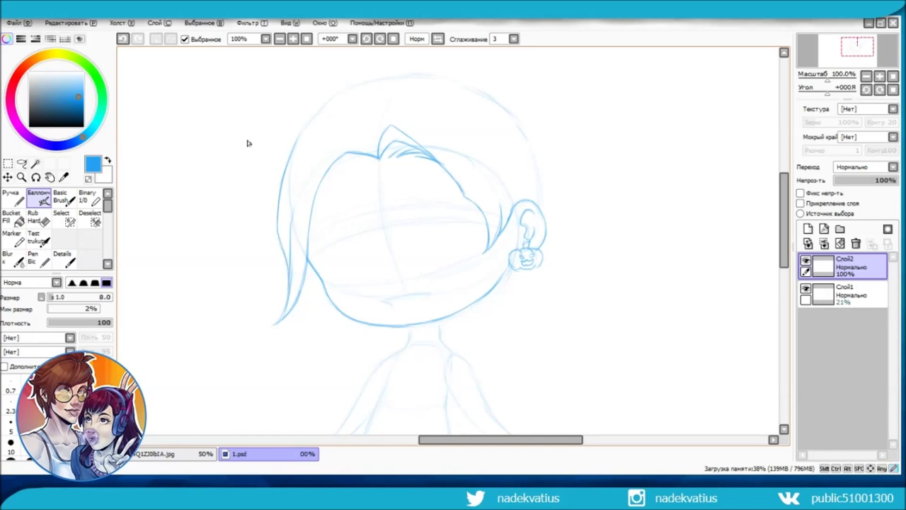
# Step: Sketch the top curve of the left-hand hair and a second outer lock flaring out behind it
pyautogui.moveTo(305, 122); pyautogui.dragTo(353, 130)
pyautogui.moveTo(287, 135)
pyautogui.mouseDown()
pyautogui.moveTo(248, 191)
pyautogui.moveTo(249, 253)
pyautogui.moveTo(281, 288)
pyautogui.moveTo(284, 358)
pyautogui.mouseUp()
pyautogui.moveTo(303, 336); pyautogui.dragTo(313, 281)
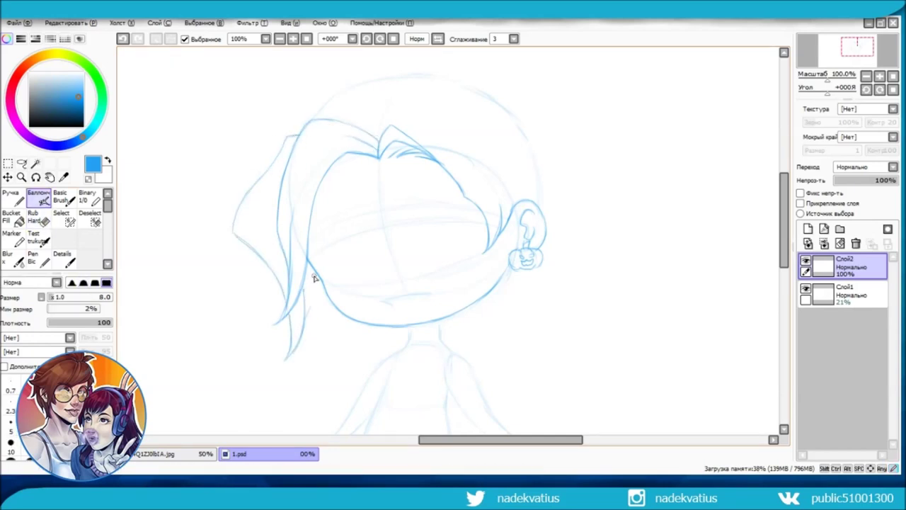
# Step: Sketch the wide, drooping brim of a witch hat around the head, with a pointed end past the ear
pyautogui.moveTo(408, 136)
pyautogui.mouseDown()
pyautogui.moveTo(520, 158)
pyautogui.moveTo(616, 231)
pyautogui.mouseUp()
pyautogui.moveTo(500, 282); pyautogui.dragTo(644, 257)
pyautogui.moveTo(461, 144)
pyautogui.mouseDown()
pyautogui.moveTo(420, 106)
pyautogui.moveTo(263, 91)
pyautogui.moveTo(198, 282)
pyautogui.mouseUp()
# Step: Sketch the hat's tall crown with a bent, crumpled tip, and add its band and ornaments
pyautogui.moveTo(786, 261); pyautogui.dragTo(787, 235)
pyautogui.moveTo(356, 170)
pyautogui.mouseDown()
pyautogui.moveTo(488, 90)
pyautogui.moveTo(547, 231)
pyautogui.mouseUp()
pyautogui.moveTo(559, 101); pyautogui.dragTo(602, 227)
pyautogui.moveTo(581, 249)
pyautogui.mouseDown()
pyautogui.moveTo(574, 261)
pyautogui.moveTo(613, 242)
pyautogui.moveTo(648, 252)
pyautogui.mouseUp()
pyautogui.moveTo(340, 173)
pyautogui.mouseDown()
pyautogui.moveTo(393, 151)
pyautogui.moveTo(550, 248)
pyautogui.mouseUp()
pyautogui.moveTo(339, 175)
pyautogui.mouseDown()
pyautogui.moveTo(431, 150)
pyautogui.moveTo(452, 180)
pyautogui.moveTo(431, 152)
pyautogui.moveTo(456, 150)
pyautogui.moveTo(430, 180)
pyautogui.moveTo(467, 177)
pyautogui.mouseUp()
pyautogui.moveTo(352, 136); pyautogui.dragTo(340, 170)
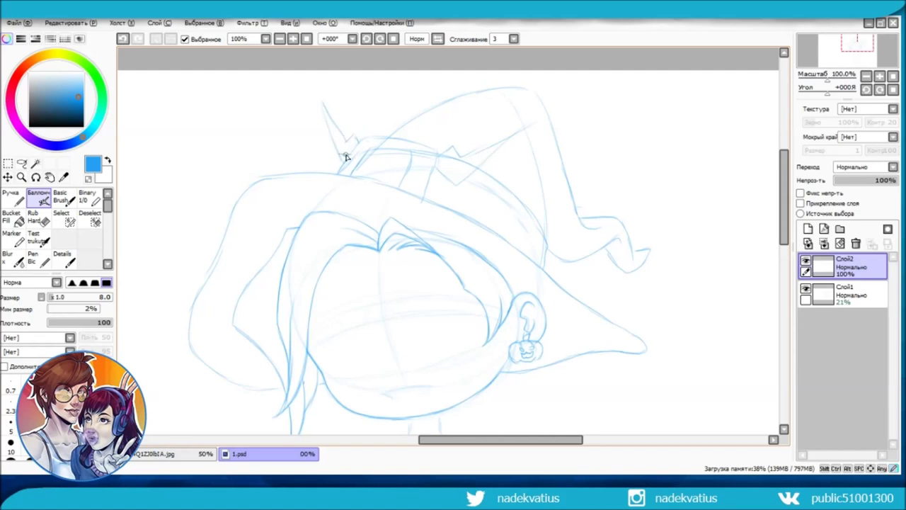
pyautogui.moveTo(476, 171); pyautogui.dragTo(478, 189)
pyautogui.moveTo(467, 186); pyautogui.dragTo(462, 200)
# Step: Sketch the mouth and both large round eyes with pupils, upper lids and lower lashes
pyautogui.scroll(-3, 462, 262)
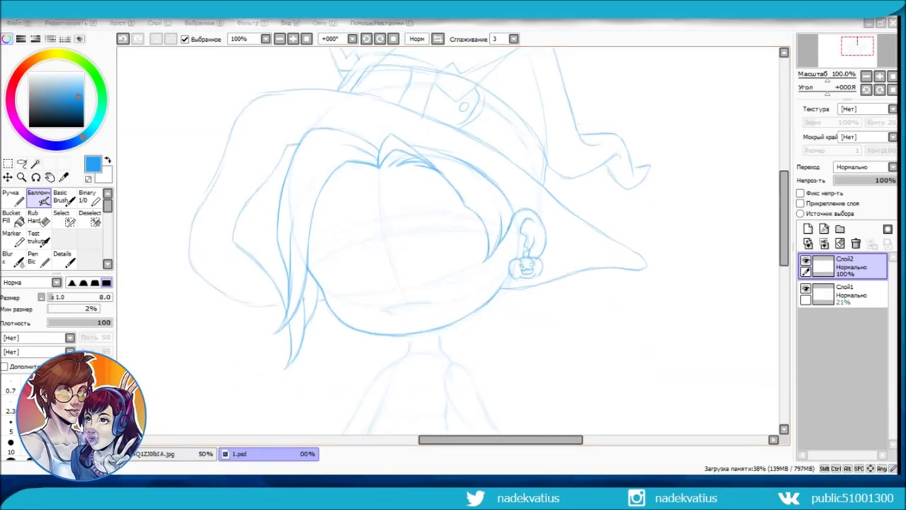
pyautogui.moveTo(401, 309); pyautogui.dragTo(437, 305)
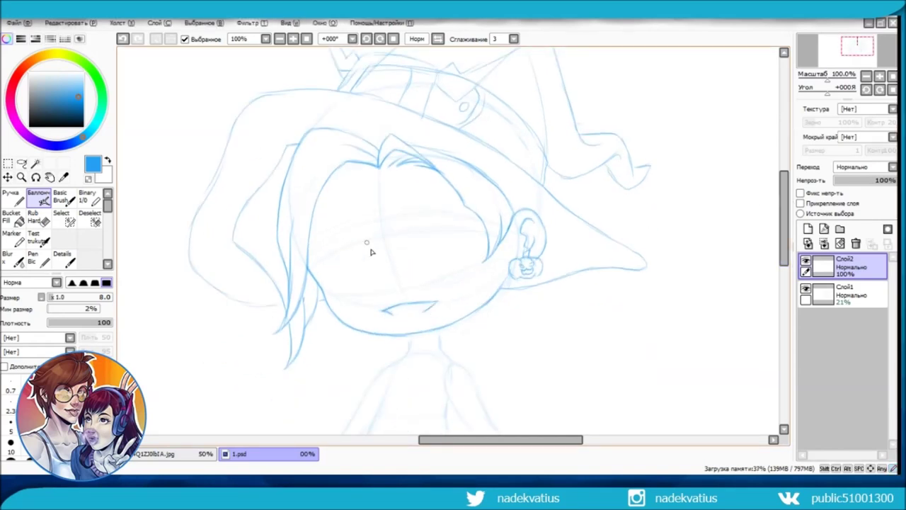
pyautogui.moveTo(363, 262); pyautogui.dragTo(326, 277)
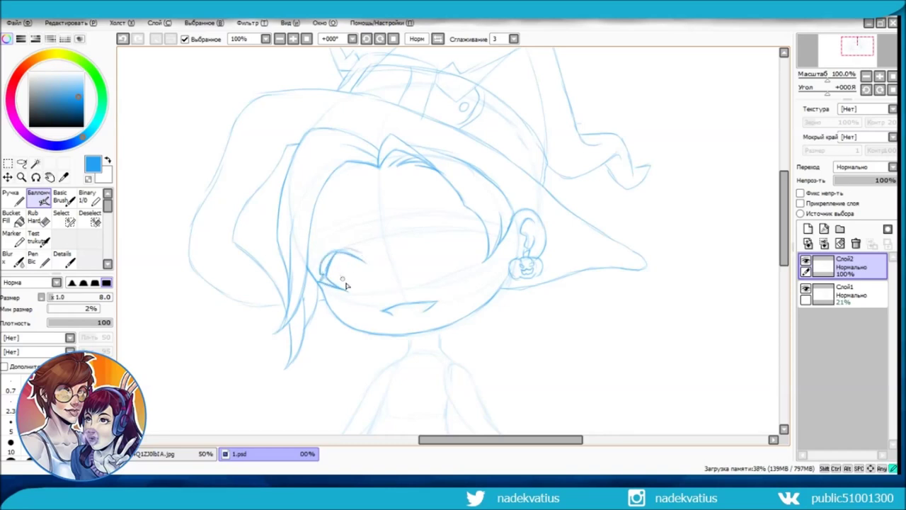
pyautogui.moveTo(363, 263); pyautogui.dragTo(357, 286)
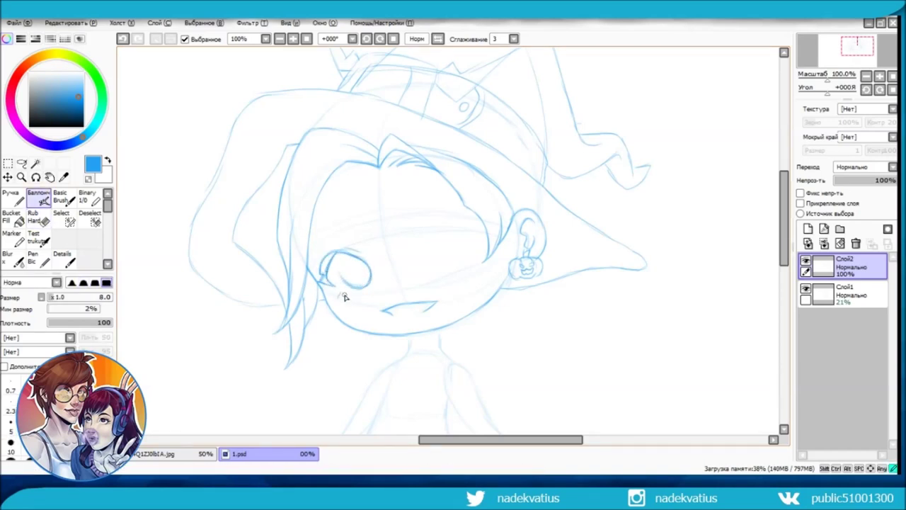
pyautogui.moveTo(361, 267); pyautogui.dragTo(346, 278)
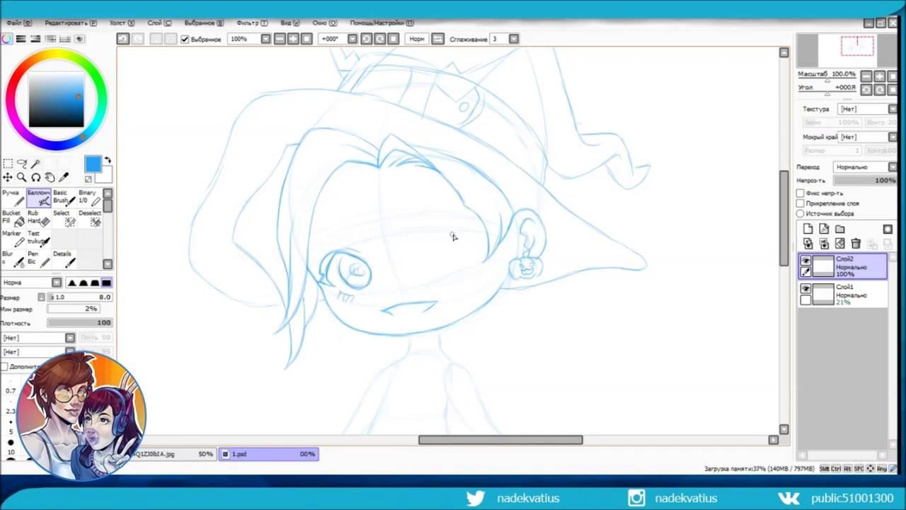
pyautogui.moveTo(409, 258); pyautogui.dragTo(429, 233)
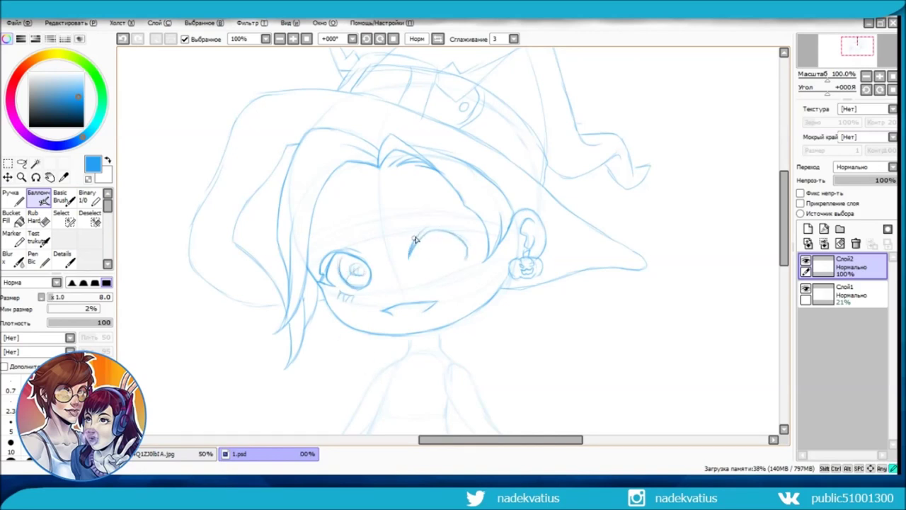
pyautogui.moveTo(444, 279)
pyautogui.mouseDown()
pyautogui.moveTo(457, 262)
pyautogui.moveTo(452, 234)
pyautogui.mouseUp()
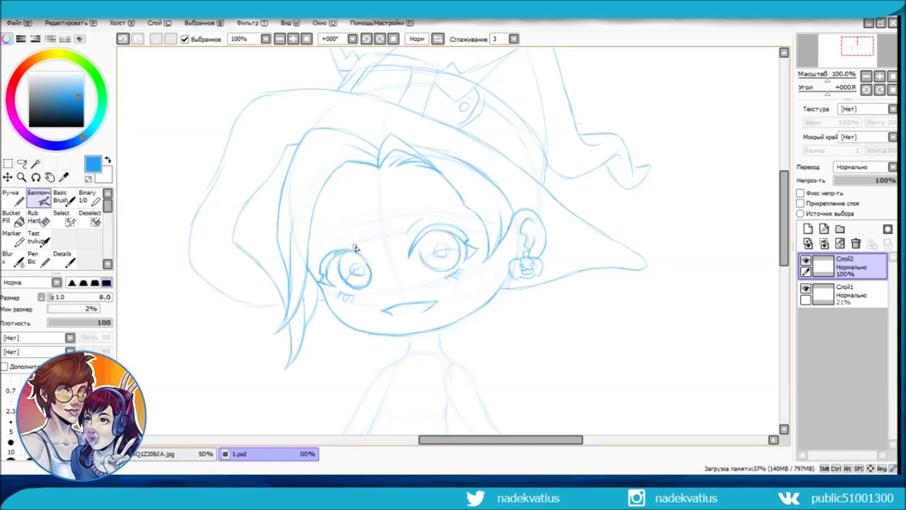
# Step: Lasso and transform the eye nearer the ear to adjust its placement, deselect it, and sketch the eyebrows
pyautogui.moveTo(416, 231); pyautogui.dragTo(418, 228)
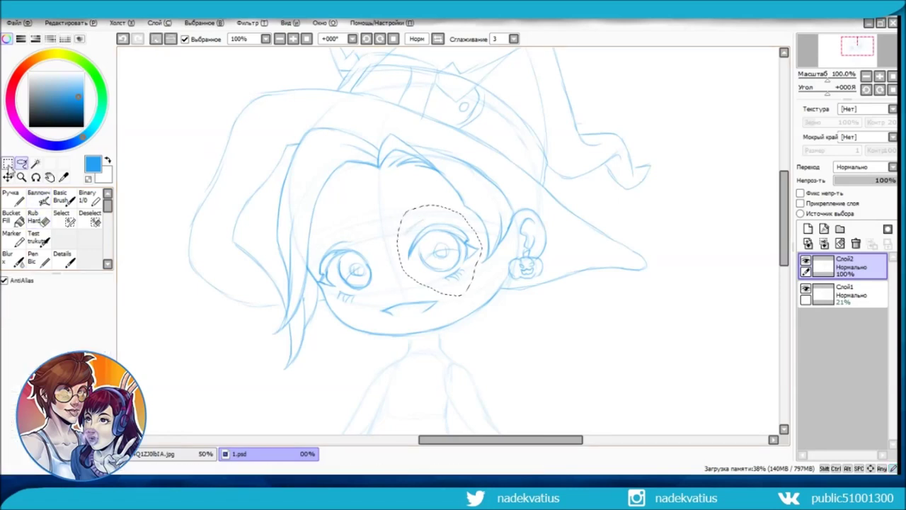
pyautogui.hotkey('ctrl', 't')
pyautogui.moveTo(470, 277); pyautogui.dragTo(463, 272)
pyautogui.press('Return')
pyautogui.hotkey('ctrl', 'd')
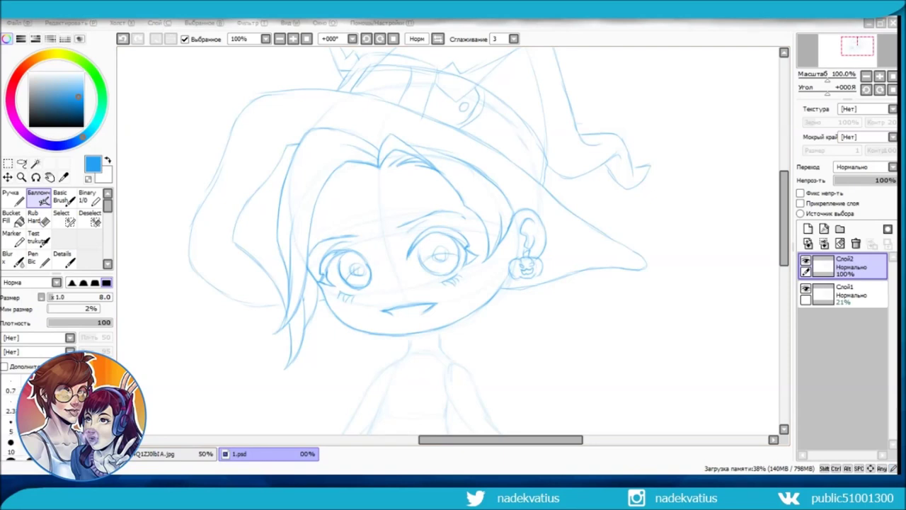
pyautogui.click(360, 239)
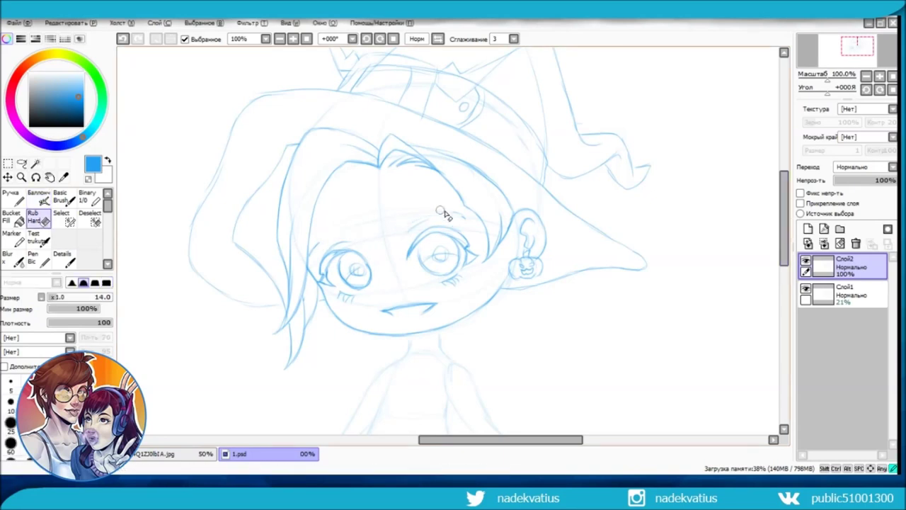
# Step: Sketch the neck and a folded scarf knotted around a round clasp, cleaning up its left edge with the eraser
pyautogui.scroll(-2, 425, 281)
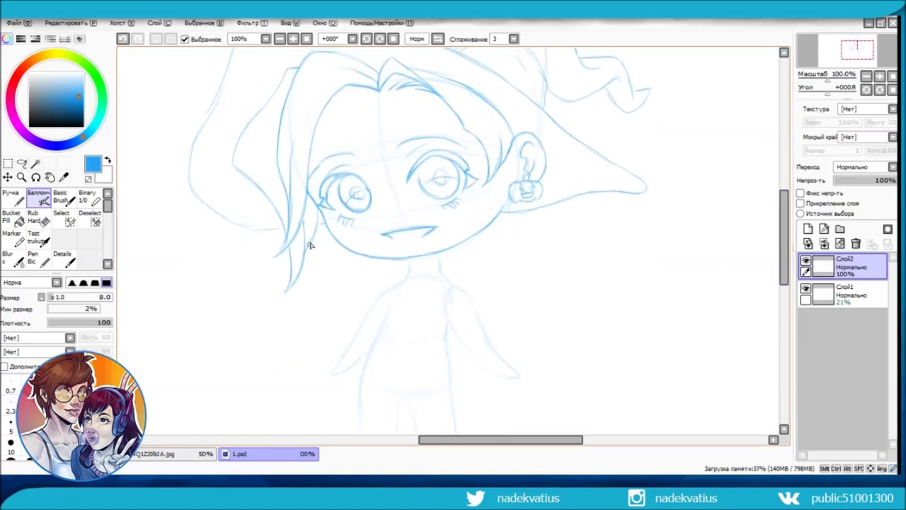
pyautogui.scroll(-1, 439, 264)
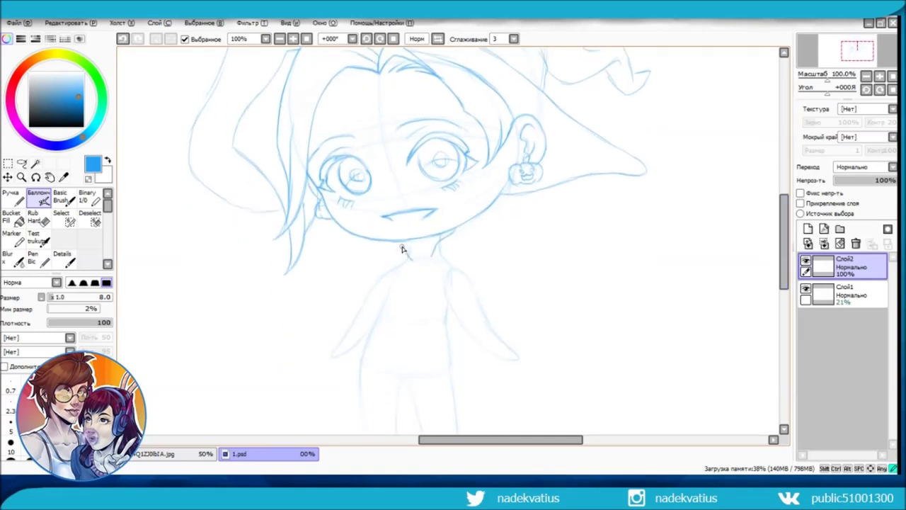
pyautogui.moveTo(398, 246)
pyautogui.mouseDown()
pyautogui.moveTo(411, 257)
pyautogui.moveTo(437, 245)
pyautogui.moveTo(423, 265)
pyautogui.moveTo(459, 235)
pyautogui.mouseUp()
pyautogui.moveTo(415, 265); pyautogui.dragTo(388, 286)
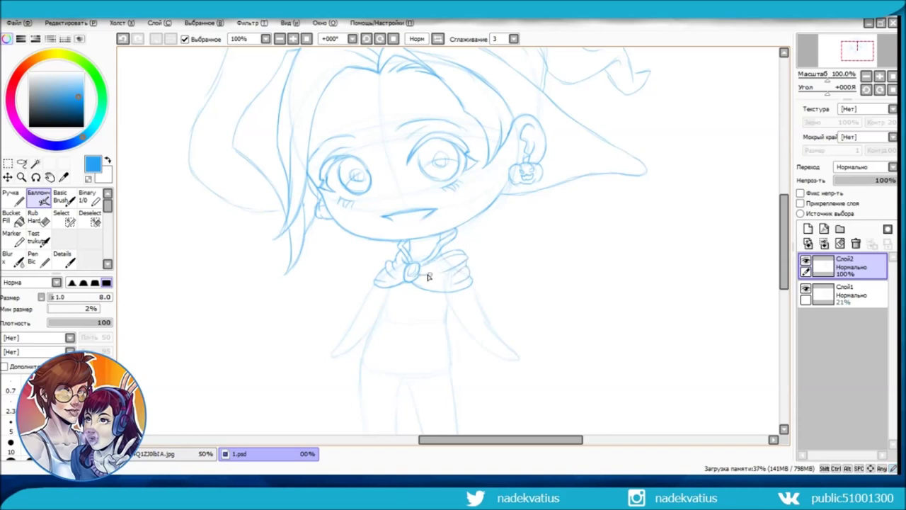
pyautogui.scroll(-1, 455, 353)
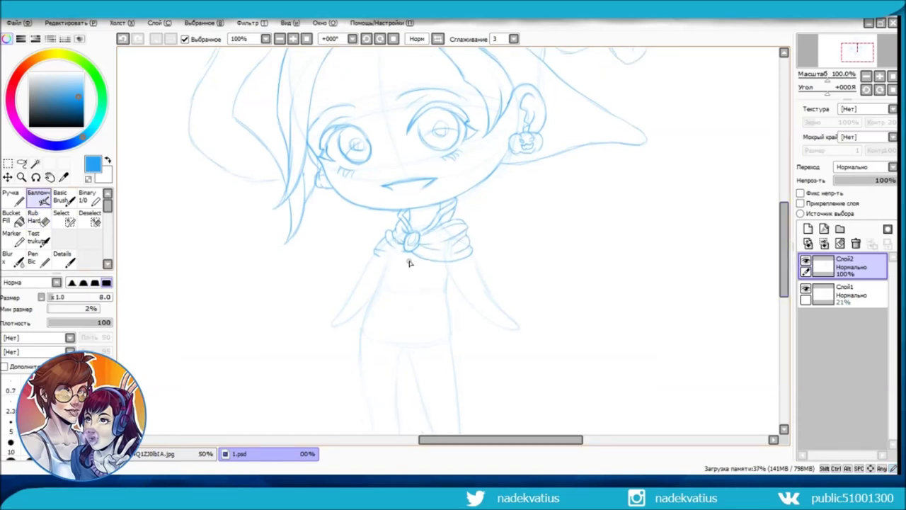
pyautogui.click(39, 220)
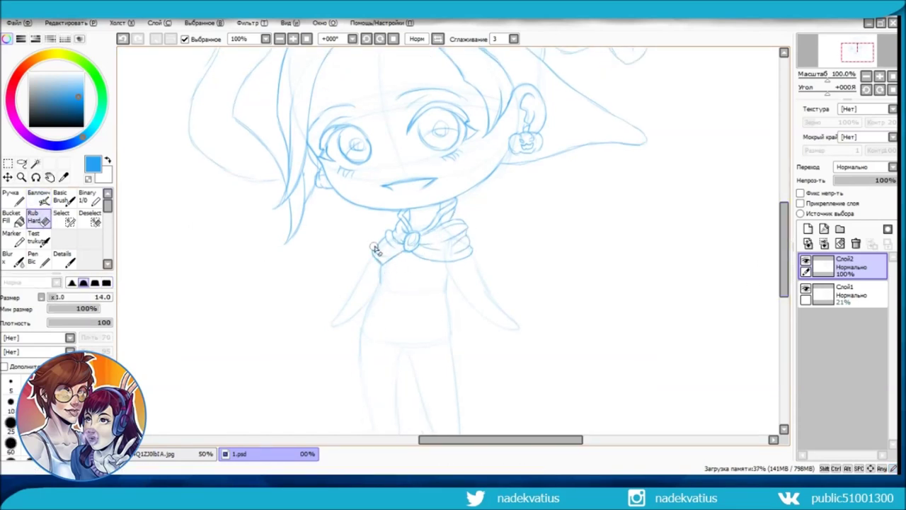
pyautogui.click(39, 198)
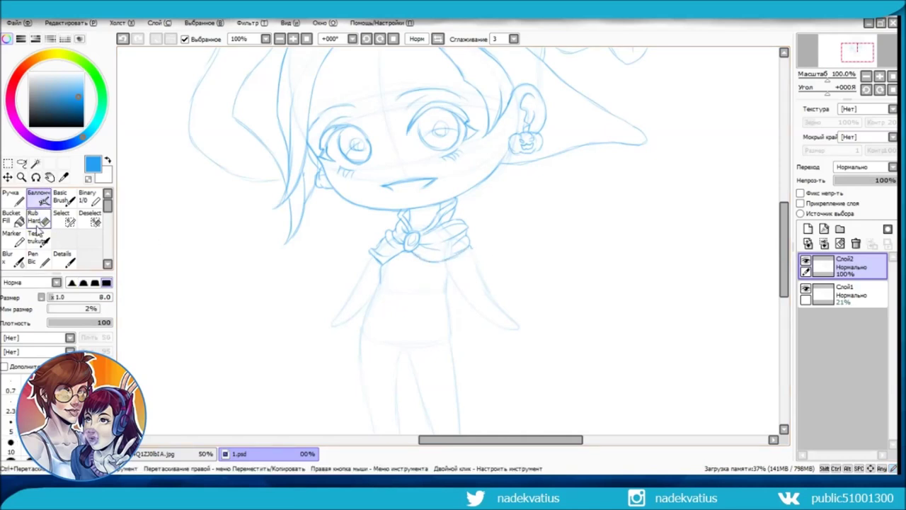
# Step: Sketch the right-hand arm with a ragged sleeve and a jagged cape edge trailing below it, redoing the first cape line
pyautogui.moveTo(418, 265)
pyautogui.mouseDown()
pyautogui.moveTo(438, 285)
pyautogui.moveTo(471, 281)
pyautogui.moveTo(465, 259)
pyautogui.moveTo(515, 327)
pyautogui.mouseUp()
pyautogui.moveTo(486, 286); pyautogui.dragTo(515, 325)
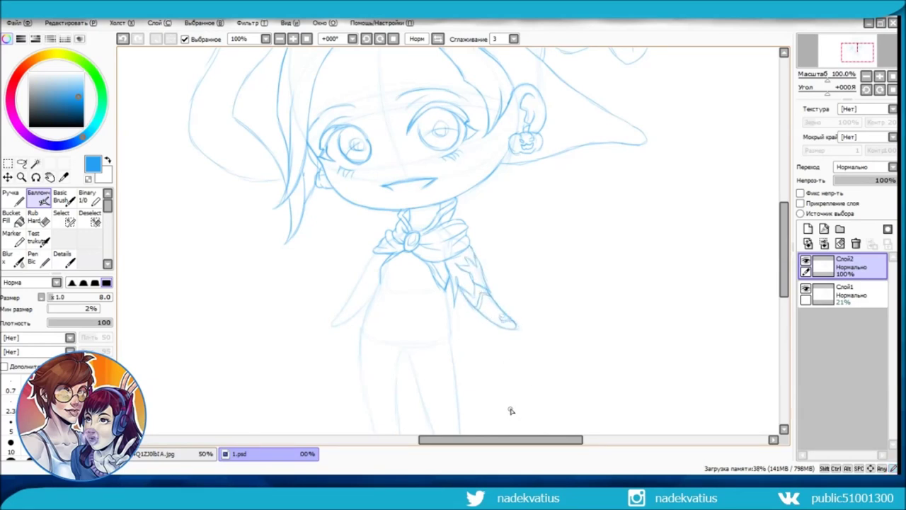
pyautogui.moveTo(480, 269)
pyautogui.mouseDown()
pyautogui.moveTo(496, 330)
pyautogui.moveTo(559, 411)
pyautogui.mouseUp()
pyautogui.hotkey('ctrl', 'z')
pyautogui.hotkey('ctrl', 'z')
pyautogui.moveTo(488, 290)
pyautogui.mouseDown()
pyautogui.moveTo(477, 317)
pyautogui.moveTo(520, 371)
pyautogui.mouseUp()
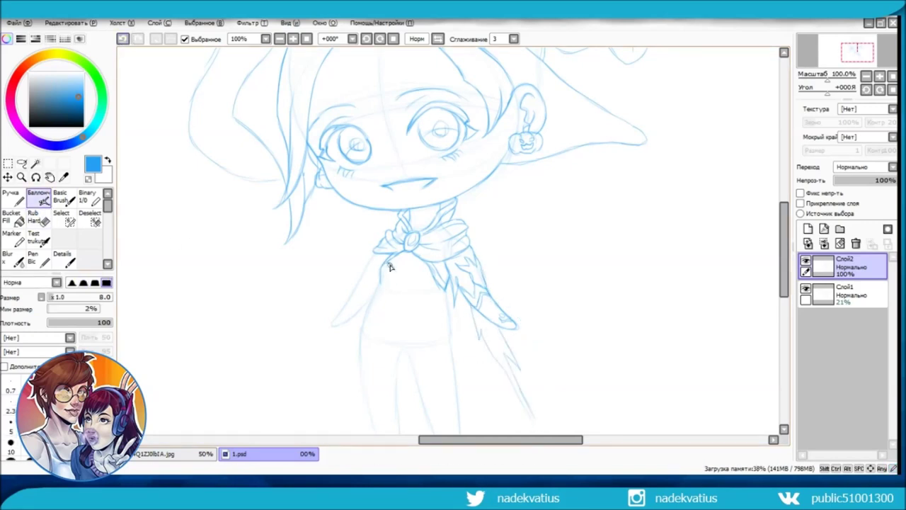
# Step: Sketch the bodice with its jagged neckline and round brooch, plus the long ragged centre panel of the dress
pyautogui.moveTo(397, 275)
pyautogui.mouseDown()
pyautogui.moveTo(420, 266)
pyautogui.moveTo(425, 293)
pyautogui.moveTo(371, 291)
pyautogui.moveTo(388, 264)
pyautogui.moveTo(398, 289)
pyautogui.mouseUp()
pyautogui.moveTo(380, 288)
pyautogui.mouseDown()
pyautogui.moveTo(369, 324)
pyautogui.moveTo(379, 395)
pyautogui.moveTo(378, 318)
pyautogui.moveTo(408, 381)
pyautogui.moveTo(419, 333)
pyautogui.moveTo(433, 393)
pyautogui.mouseUp()
pyautogui.scroll(-2, 378, 394)
pyautogui.moveTo(392, 273); pyautogui.dragTo(392, 339)
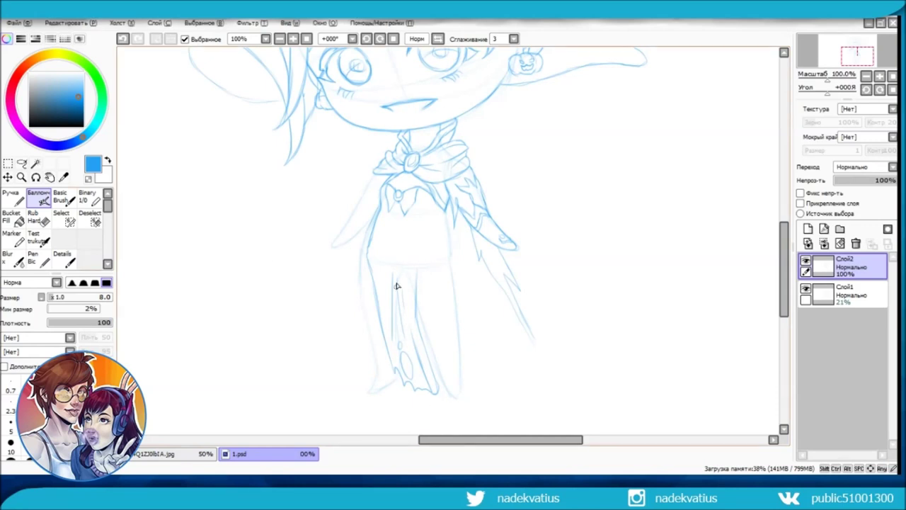
# Step: Add ragged points inside the dress panel and redraw its right edge as a curved opening over the thigh
pyautogui.moveTo(369, 244); pyautogui.dragTo(375, 277)
pyautogui.moveTo(403, 324); pyautogui.dragTo(411, 292)
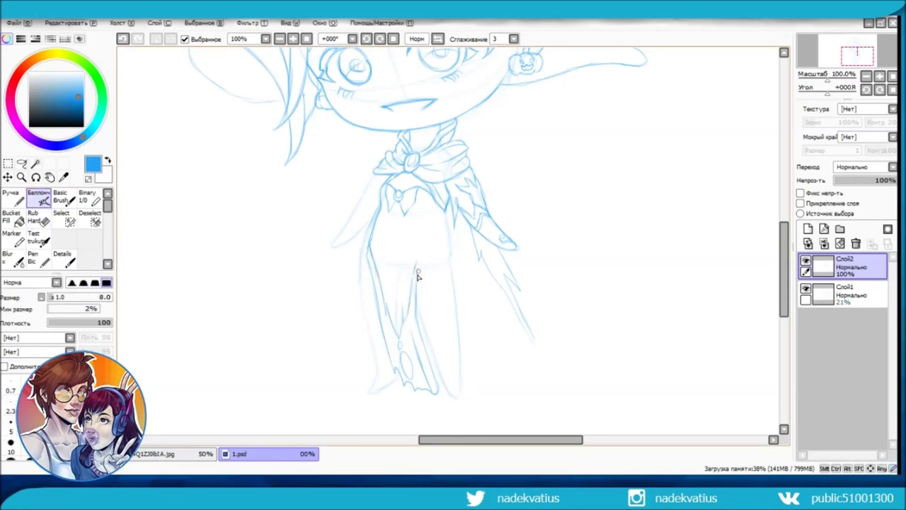
pyautogui.press('e')
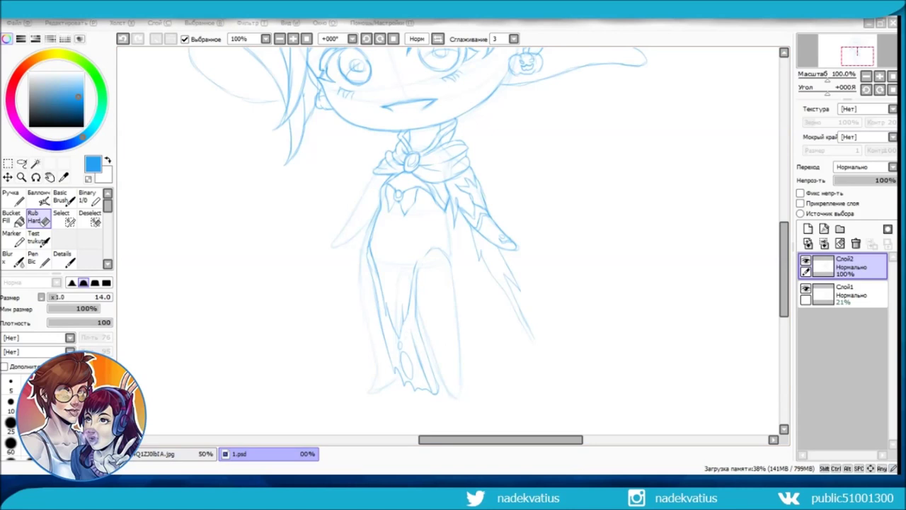
pyautogui.press('e')
pyautogui.moveTo(431, 250); pyautogui.dragTo(428, 368)
pyautogui.press('e')
pyautogui.press('e')
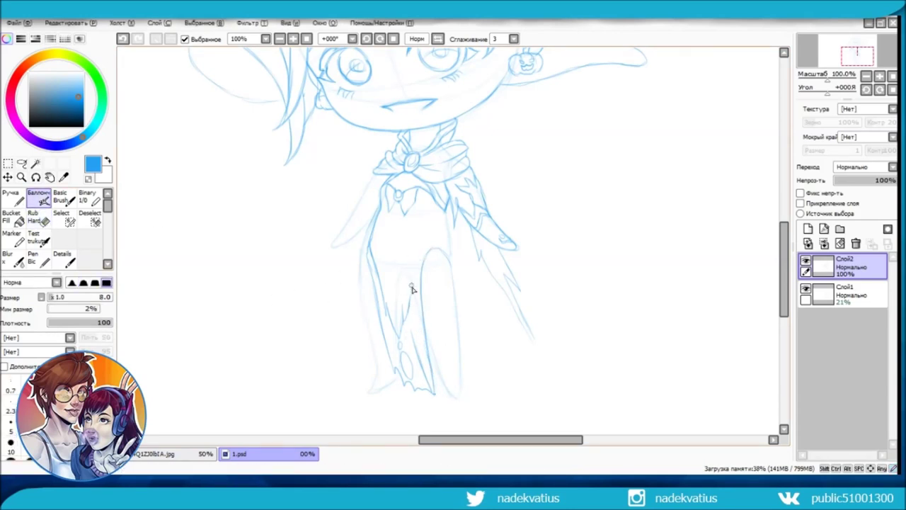
# Step: Sketch the skirt's pointed waist and tattered right-hand edge, and add the jagged bodice trim with small gems
pyautogui.moveTo(370, 243); pyautogui.dragTo(404, 291)
pyautogui.moveTo(407, 258)
pyautogui.mouseDown()
pyautogui.moveTo(461, 250)
pyautogui.moveTo(461, 288)
pyautogui.mouseUp()
pyautogui.moveTo(488, 320); pyautogui.dragTo(476, 368)
pyautogui.moveTo(464, 300); pyautogui.dragTo(473, 347)
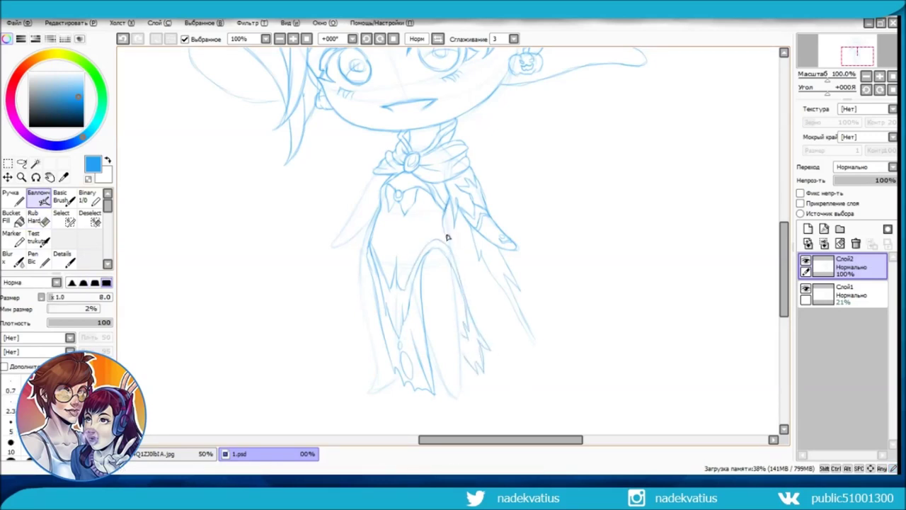
pyautogui.moveTo(386, 217); pyautogui.dragTo(391, 268)
pyautogui.moveTo(397, 268); pyautogui.dragTo(406, 223)
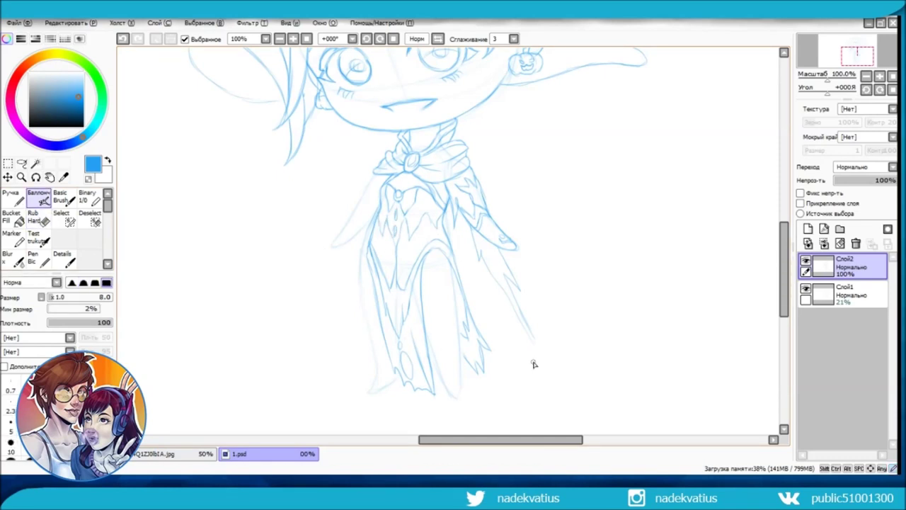
# Step: Sketch the legs and a pair of pointed, curled witch shoes beneath the dress, undoing the last stray stroke
pyautogui.moveTo(418, 299); pyautogui.dragTo(435, 360)
pyautogui.moveTo(452, 261)
pyautogui.mouseDown()
pyautogui.moveTo(465, 398)
pyautogui.moveTo(409, 401)
pyautogui.mouseUp()
pyautogui.moveTo(475, 411)
pyautogui.mouseDown()
pyautogui.moveTo(499, 377)
pyautogui.moveTo(468, 404)
pyautogui.moveTo(466, 385)
pyautogui.mouseUp()
pyautogui.scroll(-2, 702, 352)
pyautogui.moveTo(368, 224); pyautogui.dragTo(378, 311)
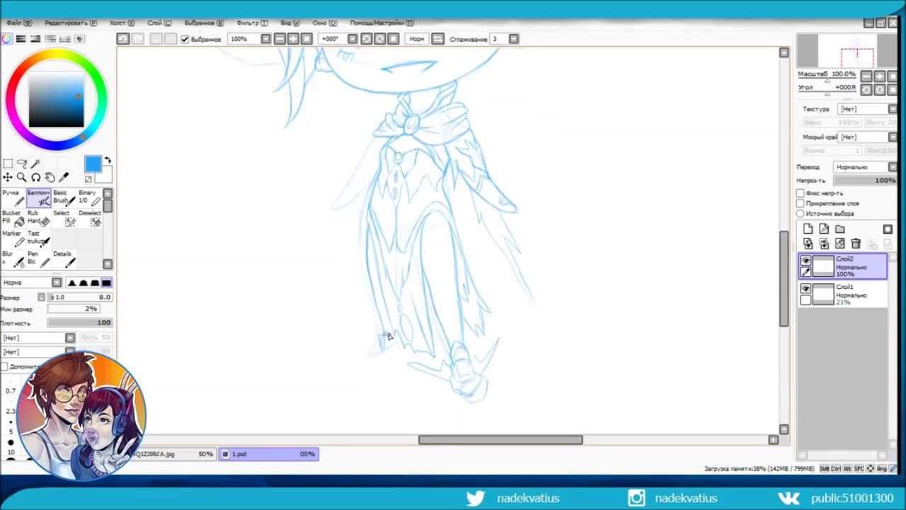
pyautogui.moveTo(389, 353)
pyautogui.mouseDown()
pyautogui.moveTo(347, 364)
pyautogui.moveTo(404, 369)
pyautogui.moveTo(408, 360)
pyautogui.mouseUp()
pyautogui.hotkey('ctrl', 'z')
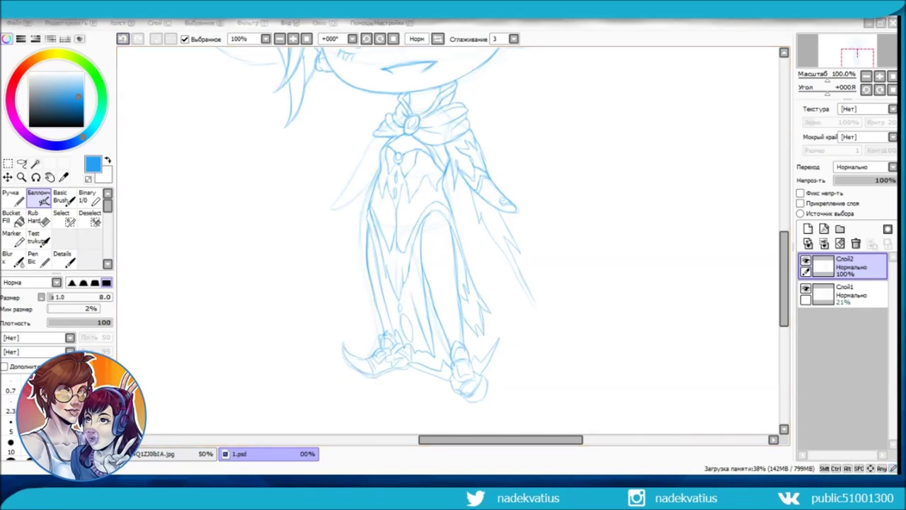
# Step: Sketch the left-hand arm with a wrapped forearm and clean up its lines with the eraser
pyautogui.scroll(2, 576, 219)
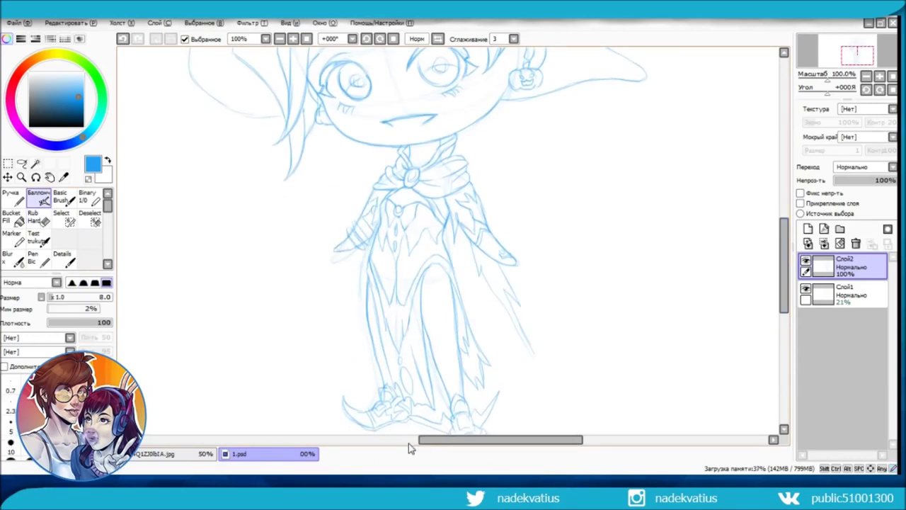
pyautogui.scroll(1, 782, 273)
pyautogui.press('e')
pyautogui.press('v')
pyautogui.press('e')
pyautogui.press('v')
# Step: On a new layer, sketch a buckled belt with a hanging book outline, erasing the overlapped dress lines on the layer below
pyautogui.hotkey('ctrl', 'shift', 'n')
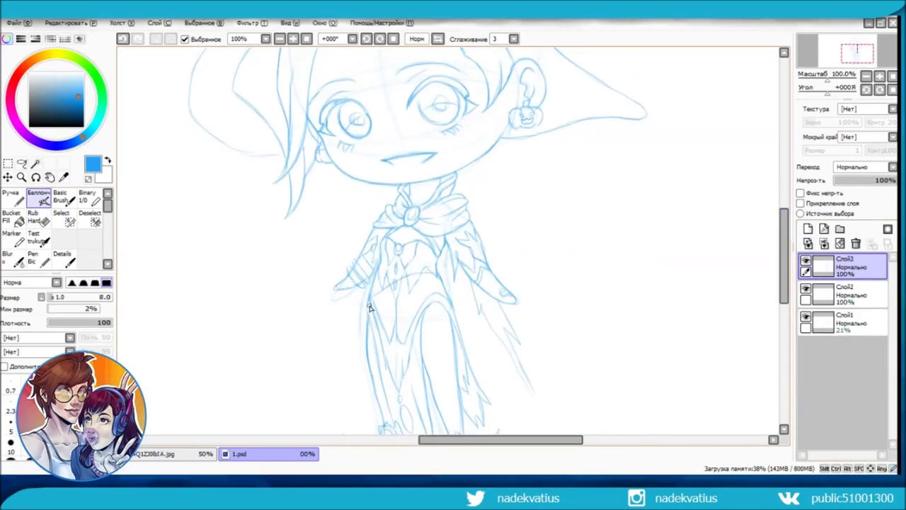
pyautogui.hotkey('alt', '[')
pyautogui.press('e')
pyautogui.press('v')
pyautogui.hotkey('alt', ']')
pyautogui.hotkey('alt', '[')
pyautogui.press('e')
pyautogui.hotkey('alt', ']')
pyautogui.press('v')
pyautogui.moveTo(461, 295); pyautogui.dragTo(412, 306)
pyautogui.moveTo(424, 346); pyautogui.dragTo(471, 340)
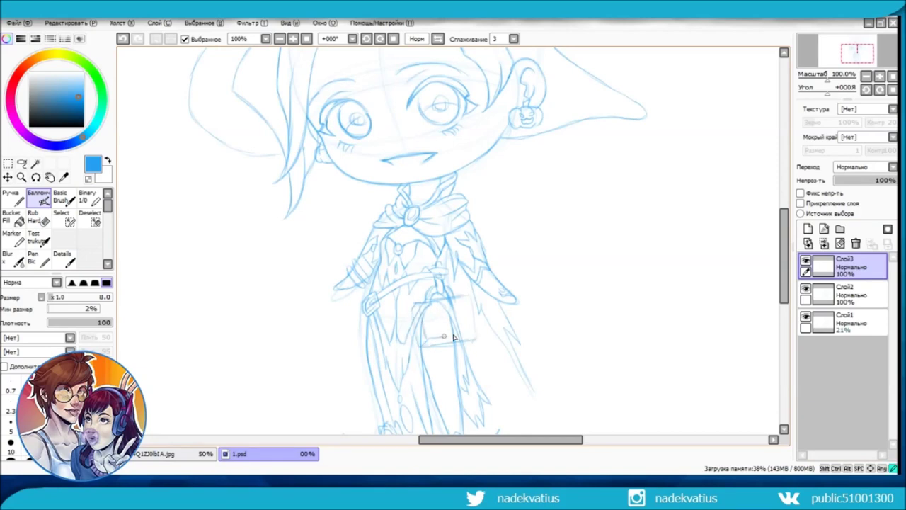
pyautogui.hotkey('alt', '[')
pyautogui.press('e')
# Step: Save the drawing under the file name 2
pyautogui.click(12, 23)
pyautogui.click(43, 75)
pyautogui.write('2')
pyautogui.press('Return')
# Step: Add the thickness and cover ornaments to the hanging book, and sketch a gnarled staff behind the right-hand shoulder
pyautogui.hotkey('alt', ']')
pyautogui.press('v')
pyautogui.moveTo(415, 307)
pyautogui.mouseDown()
pyautogui.moveTo(418, 326)
pyautogui.moveTo(463, 314)
pyautogui.moveTo(434, 296)
pyautogui.moveTo(437, 312)
pyautogui.moveTo(459, 324)
pyautogui.mouseUp()
pyautogui.press('e')
pyautogui.press('v')
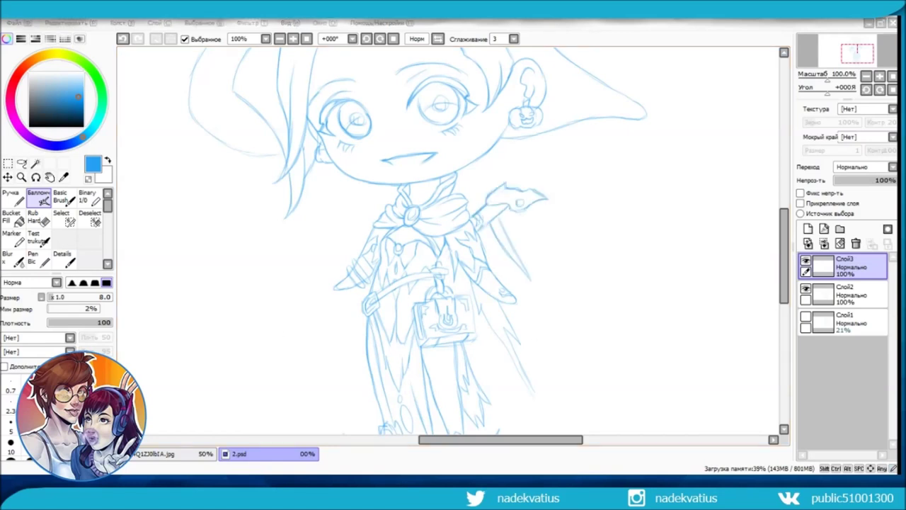
# Step: Sketch a spread, ragged wing with long pointed feathers behind the right-hand shoulder and staff
pyautogui.click(500, 225)
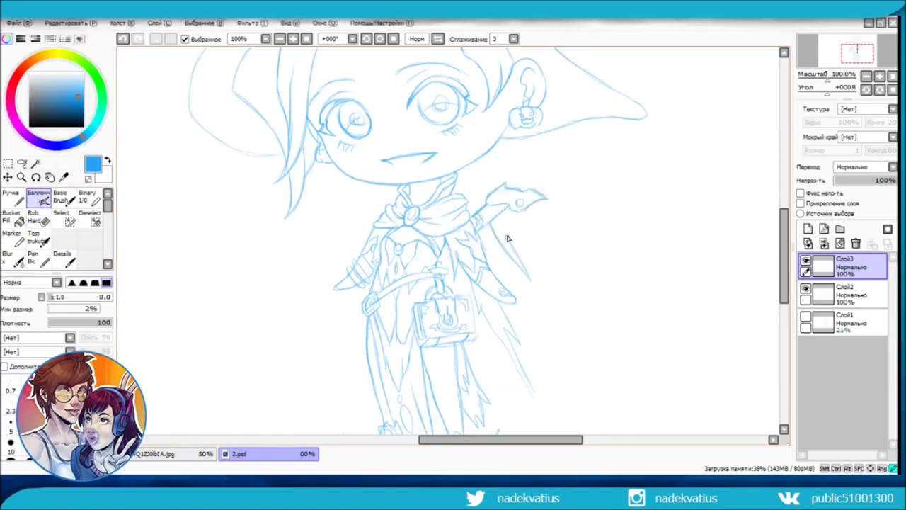
pyautogui.moveTo(500, 257)
pyautogui.mouseDown()
pyautogui.moveTo(546, 235)
pyautogui.moveTo(602, 235)
pyautogui.mouseUp()
pyautogui.moveTo(505, 186)
pyautogui.mouseDown()
pyautogui.moveTo(577, 171)
pyautogui.moveTo(647, 193)
pyautogui.mouseUp()
pyautogui.moveTo(547, 188); pyautogui.dragTo(613, 189)
pyautogui.moveTo(555, 186); pyautogui.dragTo(658, 200)
pyautogui.moveTo(646, 382); pyautogui.dragTo(599, 316)
pyautogui.moveTo(644, 267); pyautogui.dragTo(586, 211)
pyautogui.moveTo(775, 214); pyautogui.dragTo(719, 235)
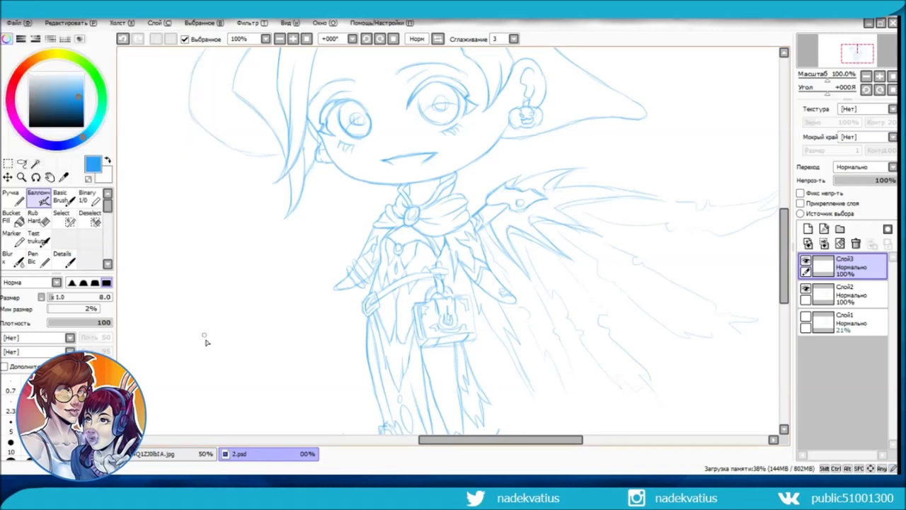
# Step: On a new layer, sketch the matching ragged wing spreading out behind the left-hand shoulder
pyautogui.hotkey('ctrl', 'shift', 'n')
pyautogui.moveTo(364, 210); pyautogui.dragTo(309, 225)
pyautogui.moveTo(276, 180); pyautogui.dragTo(183, 144)
pyautogui.moveTo(314, 227); pyautogui.dragTo(179, 243)
pyautogui.moveTo(326, 264); pyautogui.dragTo(286, 286)
pyautogui.moveTo(341, 253); pyautogui.dragTo(319, 286)
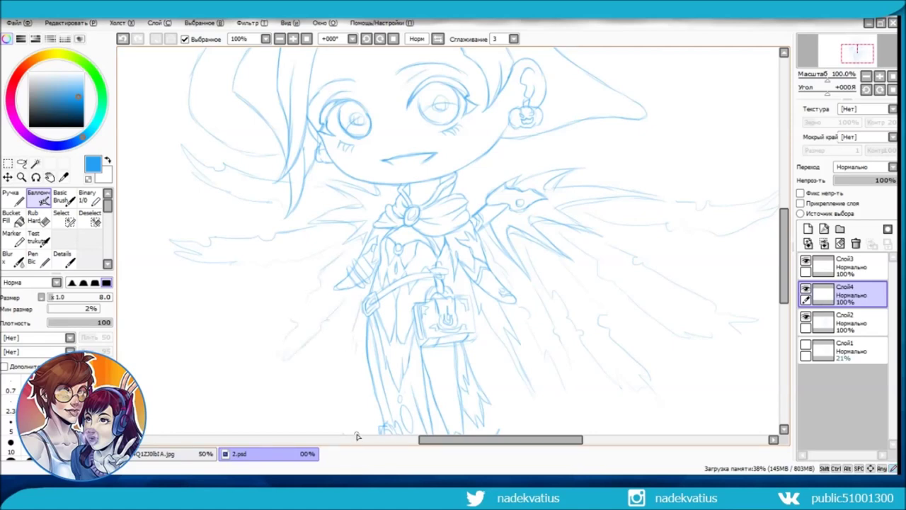
pyautogui.scroll(-1, 356, 441)
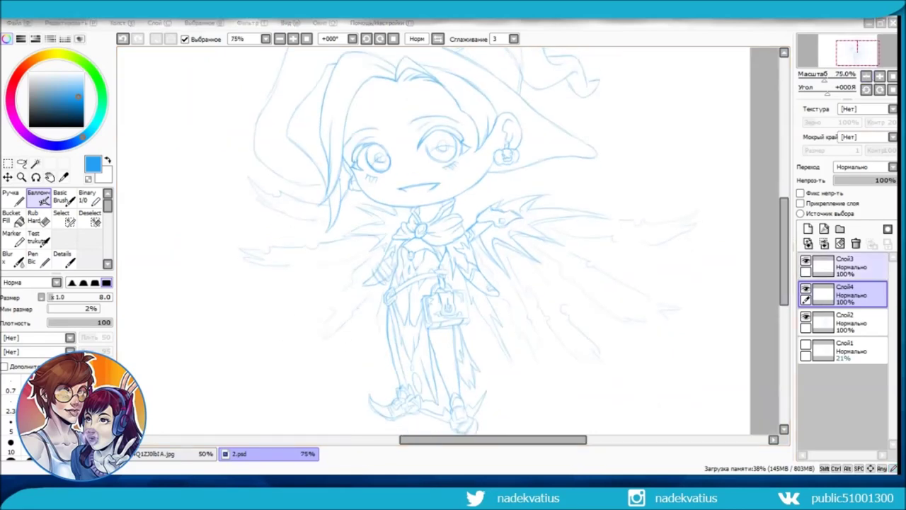
# Step: Ink the open mouth in dark violet over the faded blue sketch with a size 7 brush
pyautogui.scroll(3, 385, 229)
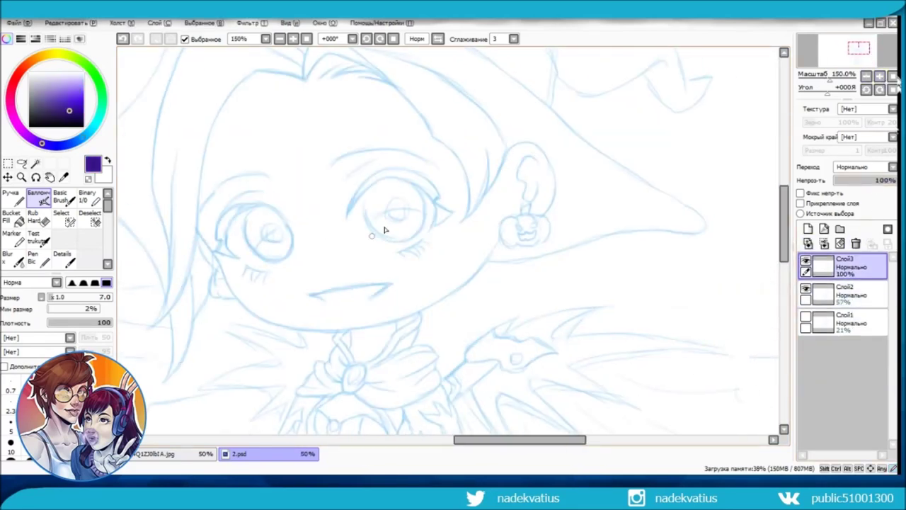
pyautogui.keyDown('alt'); pyautogui.click(312, 297); pyautogui.keyUp('alt')
pyautogui.moveTo(312, 297)
pyautogui.mouseDown()
pyautogui.moveTo(368, 284)
pyautogui.moveTo(379, 297)
pyautogui.moveTo(320, 293)
pyautogui.moveTo(323, 301)
pyautogui.mouseUp()
pyautogui.press('e')
pyautogui.press('e')
# Step: Ink the face outline from the left-hand cheek around the chin up to the right-hand earring
pyautogui.moveTo(199, 237); pyautogui.dragTo(219, 279)
pyautogui.hotkey('ctrl', 'z')
pyautogui.moveTo(200, 237); pyautogui.dragTo(239, 301)
pyautogui.press('e')
pyautogui.press('e')
pyautogui.moveTo(213, 256)
pyautogui.mouseDown()
pyautogui.moveTo(200, 237)
pyautogui.moveTo(262, 318)
pyautogui.moveTo(373, 324)
pyautogui.moveTo(477, 279)
pyautogui.moveTo(500, 228)
pyautogui.mouseUp()
pyautogui.press('e')
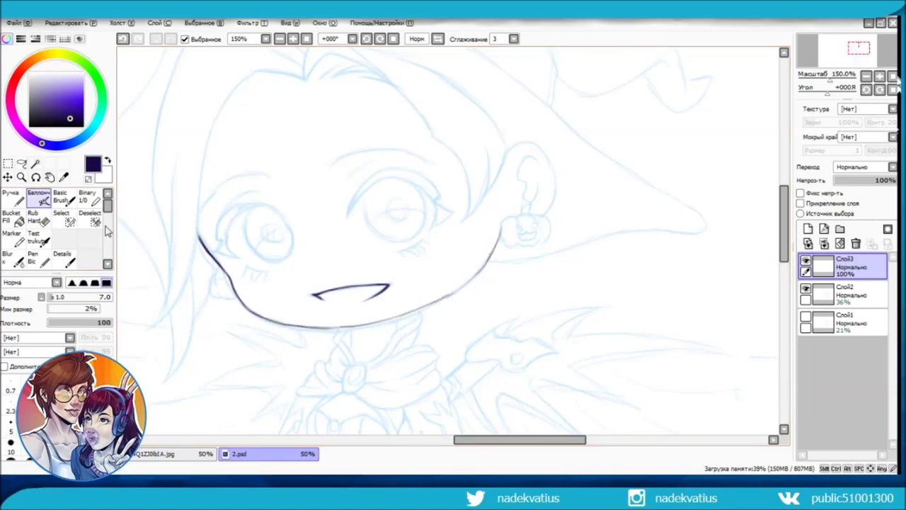
# Step: Thicken the chin line and the right-hand side of the jaw, trimming rough spots with the eraser
pyautogui.press('e')
pyautogui.press('e')
pyautogui.moveTo(243, 320); pyautogui.dragTo(303, 319)
pyautogui.press('e')
pyautogui.moveTo(248, 311); pyautogui.dragTo(339, 331)
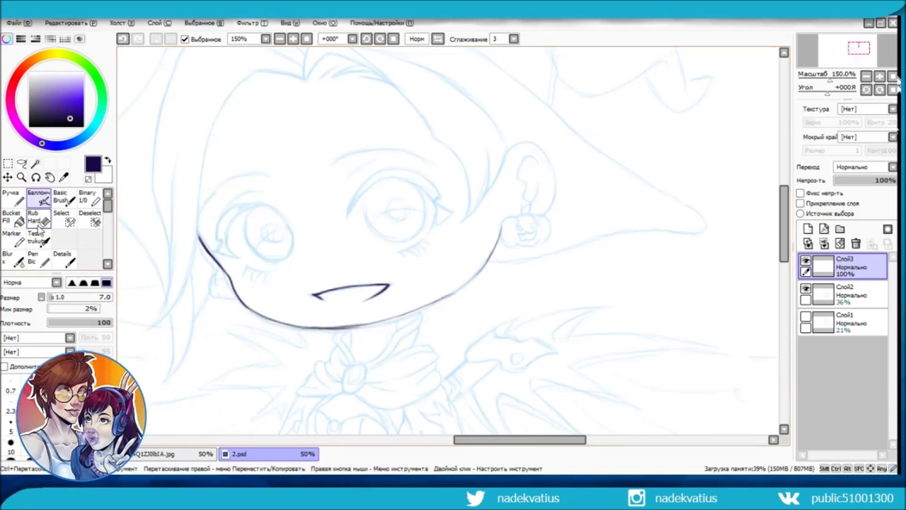
pyautogui.press('e')
pyautogui.press('e')
pyautogui.moveTo(461, 290)
pyautogui.mouseDown()
pyautogui.moveTo(431, 304)
pyautogui.moveTo(484, 265)
pyautogui.mouseUp()
pyautogui.press('e')
pyautogui.press('e')
pyautogui.moveTo(431, 304)
pyautogui.mouseDown()
pyautogui.moveTo(482, 276)
pyautogui.moveTo(497, 253)
pyautogui.mouseUp()
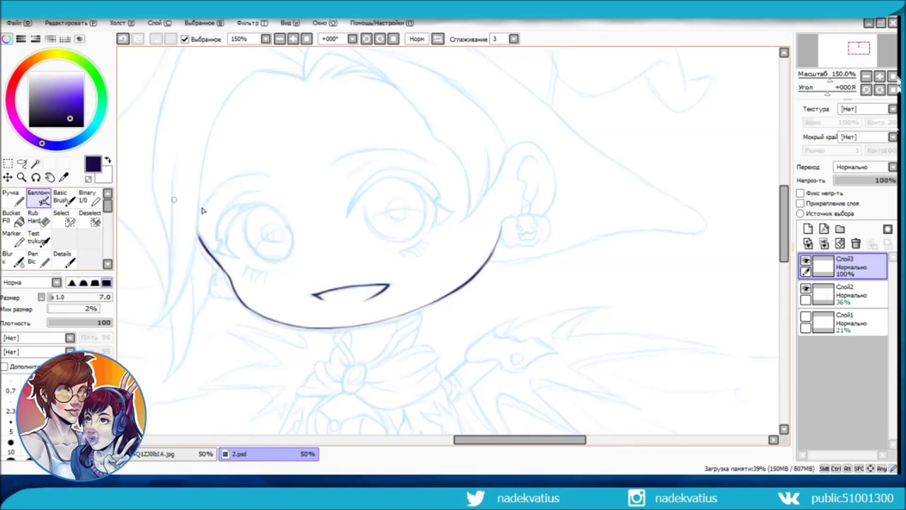
# Step: Even out the line weight along the bottom of the chin on both sides
pyautogui.press('e')
pyautogui.press('e')
pyautogui.press('e')
pyautogui.press('e')
pyautogui.moveTo(366, 326); pyautogui.dragTo(453, 290)
pyautogui.moveTo(298, 324); pyautogui.dragTo(248, 308)
# Step: Ink the thick upper eyelid of the right-hand eye with its lashes and pointed outer corner
pyautogui.moveTo(424, 283)
pyautogui.mouseDown()
pyautogui.moveTo(396, 177)
pyautogui.moveTo(340, 64)
pyautogui.mouseUp()
pyautogui.moveTo(340, 61); pyautogui.dragTo(337, 127)
pyautogui.press('e')
pyautogui.press('e')
pyautogui.press('Home')
pyautogui.moveTo(348, 214)
pyautogui.mouseDown()
pyautogui.moveTo(363, 180)
pyautogui.moveTo(393, 169)
pyautogui.moveTo(441, 190)
pyautogui.moveTo(443, 204)
pyautogui.moveTo(407, 177)
pyautogui.moveTo(439, 202)
pyautogui.mouseUp()
pyautogui.press('e')
pyautogui.click(43, 201)
pyautogui.moveTo(354, 182); pyautogui.dragTo(362, 201)
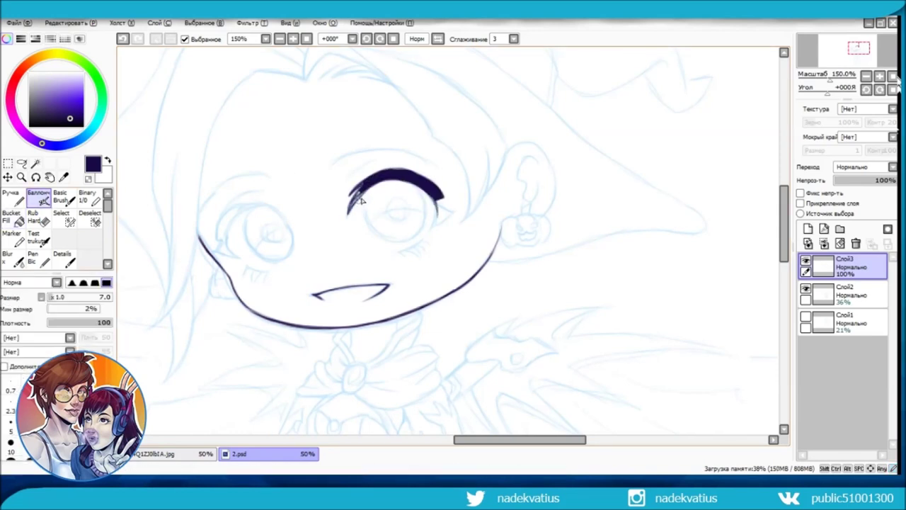
pyautogui.moveTo(441, 199); pyautogui.dragTo(434, 227)
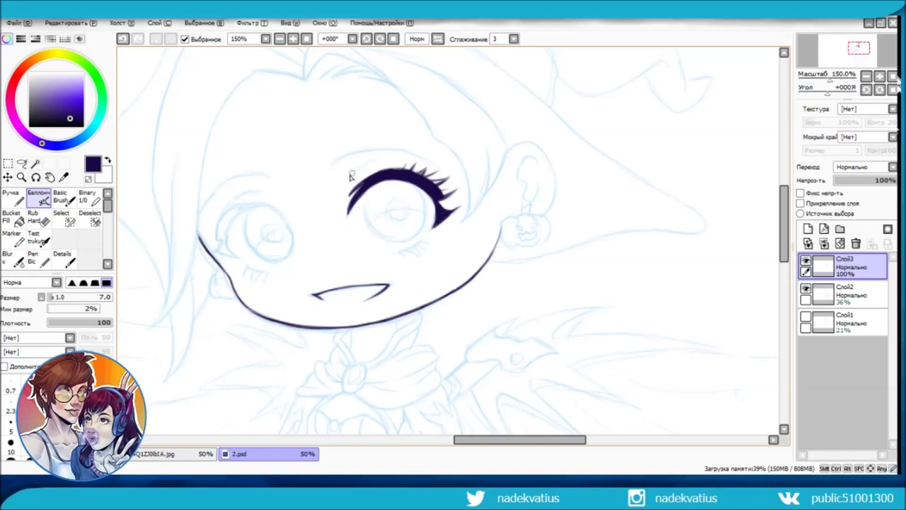
# Step: Ink the iris ring, the small round pupil and the lower lashes of the right-hand eye
pyautogui.moveTo(373, 232); pyautogui.dragTo(407, 239)
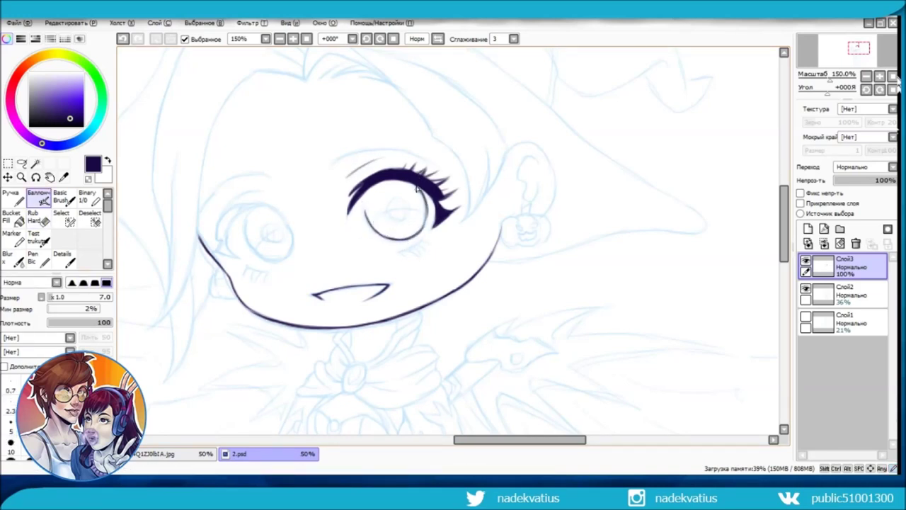
pyautogui.moveTo(372, 222)
pyautogui.mouseDown()
pyautogui.moveTo(402, 239)
pyautogui.moveTo(418, 233)
pyautogui.mouseUp()
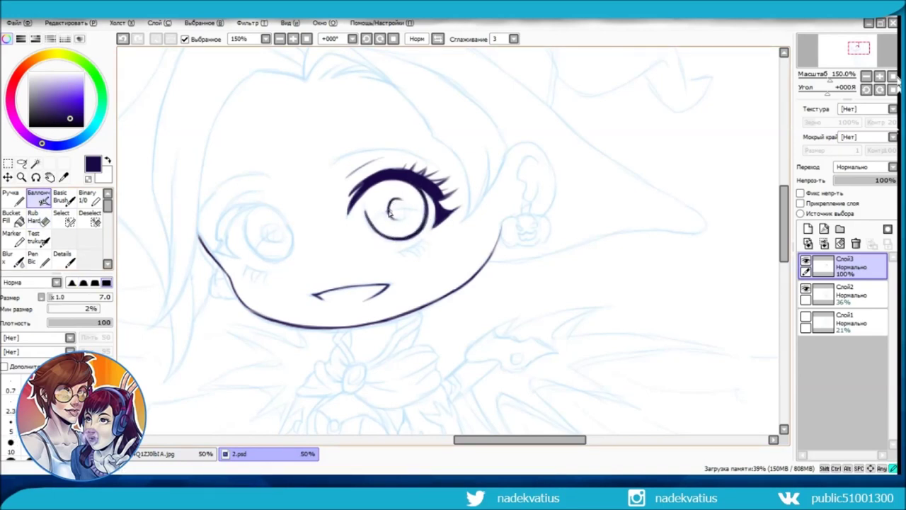
pyautogui.hotkey('ctrl', 'z')
pyautogui.moveTo(391, 204); pyautogui.dragTo(400, 207)
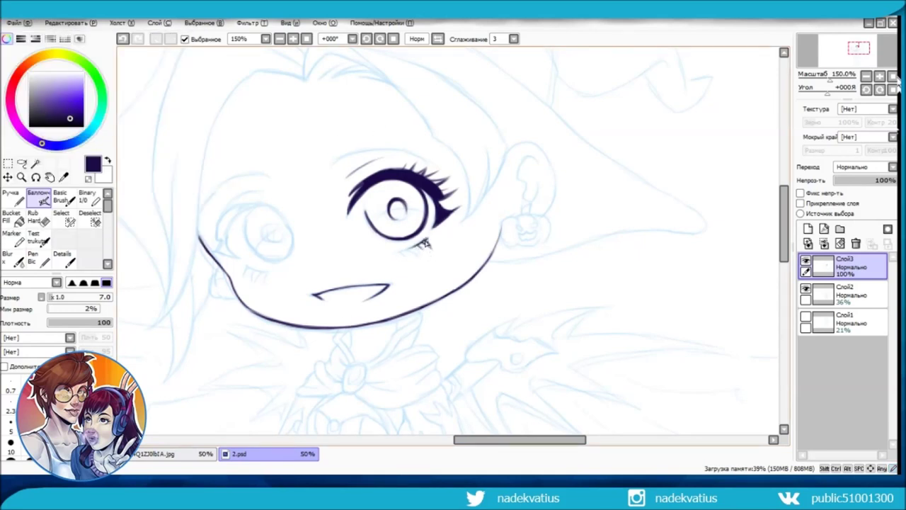
pyautogui.hotkey('ctrl', 'z')
# Step: Ink the arched eyebrow above the right-hand eye and clean its ends with the eraser
pyautogui.moveTo(328, 167)
pyautogui.mouseDown()
pyautogui.moveTo(407, 144)
pyautogui.moveTo(450, 170)
pyautogui.moveTo(386, 138)
pyautogui.moveTo(354, 145)
pyautogui.mouseUp()
pyautogui.press('e')
pyautogui.press('e')
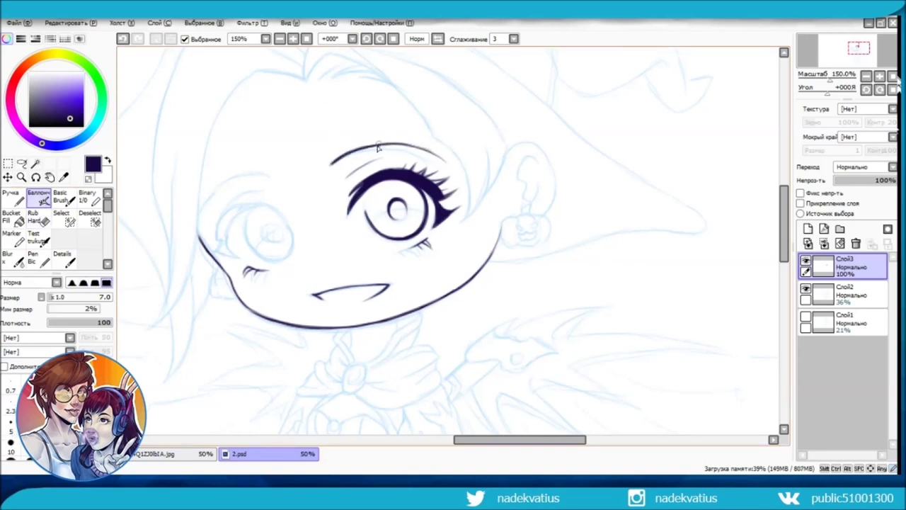
pyautogui.press('e')
pyautogui.press('e')
# Step: Ink the right-hand bangs from the parting down to the pointed lock beside the eye, rotating the canvas
pyautogui.moveTo(432, 136)
pyautogui.mouseDown()
pyautogui.moveTo(468, 183)
pyautogui.moveTo(464, 225)
pyautogui.moveTo(489, 144)
pyautogui.mouseUp()
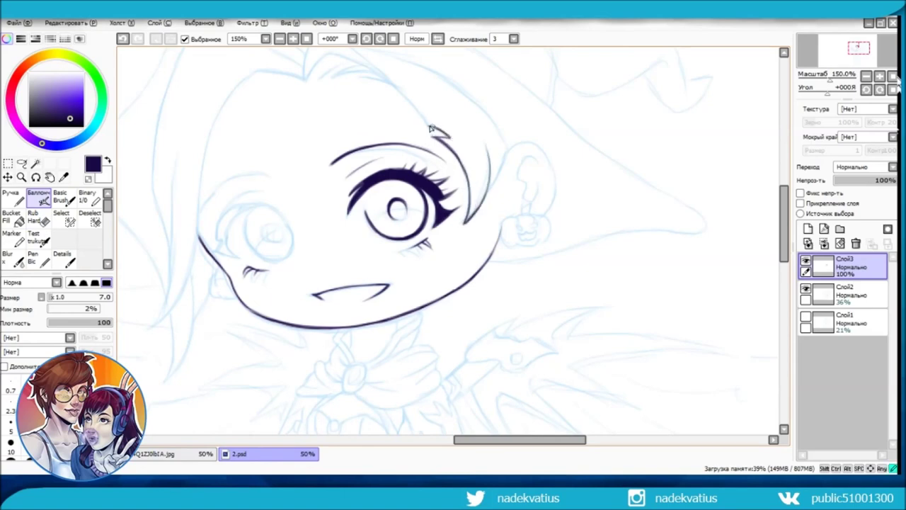
pyautogui.press('End')
pyautogui.press('End')
pyautogui.press('End')
pyautogui.moveTo(510, 103); pyautogui.dragTo(522, 258)
pyautogui.press('e')
pyautogui.press('e')
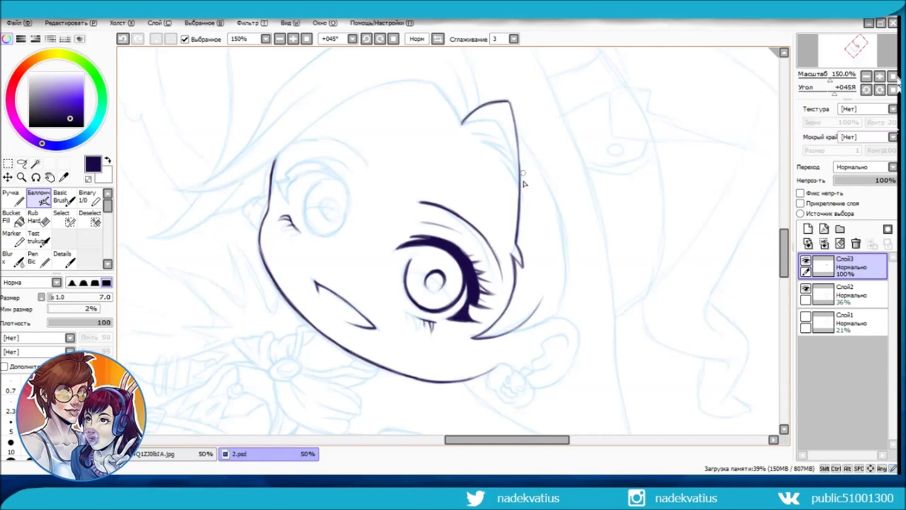
# Step: Add fine hair strands inside the right-hand bangs near the parting and tidy them with the eraser
pyautogui.press('e')
pyautogui.moveTo(509, 102)
pyautogui.mouseDown()
pyautogui.moveTo(470, 114)
pyautogui.moveTo(411, 162)
pyautogui.moveTo(349, 231)
pyautogui.mouseUp()
pyautogui.press('e')
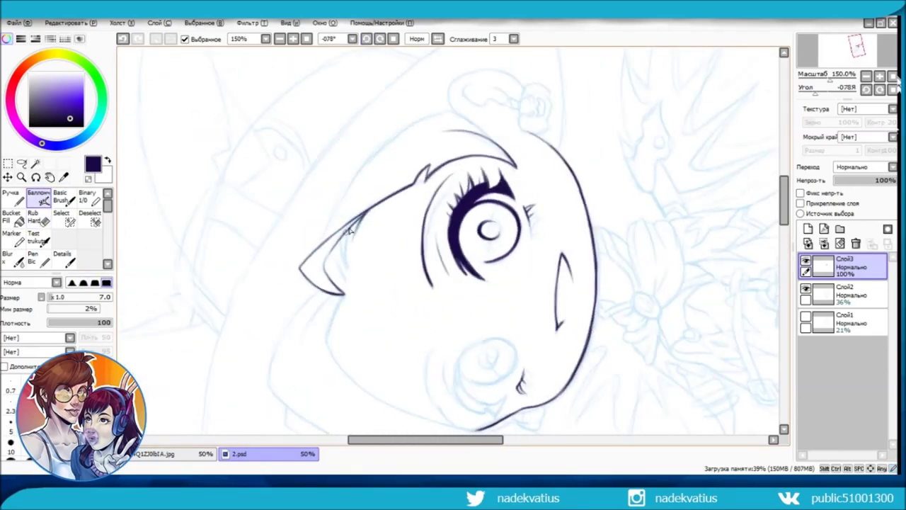
pyautogui.press('Home')
pyautogui.press('e')
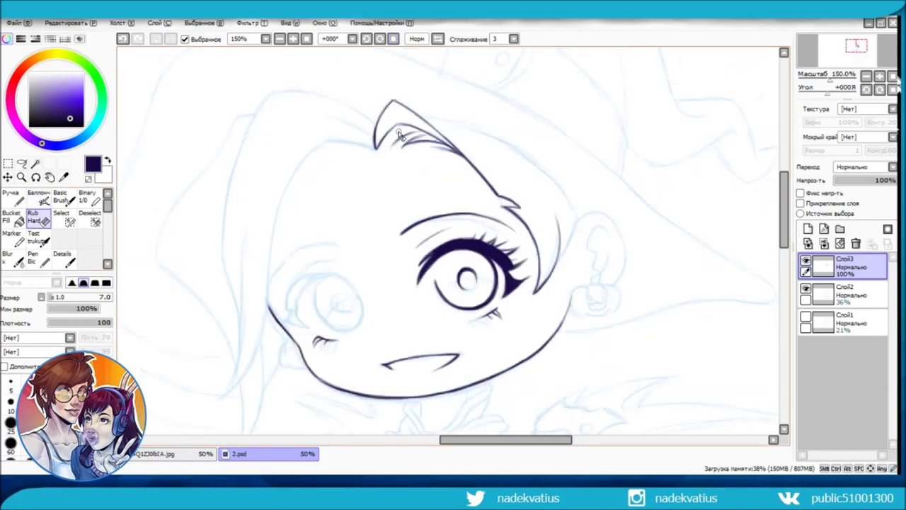
pyautogui.press('v')
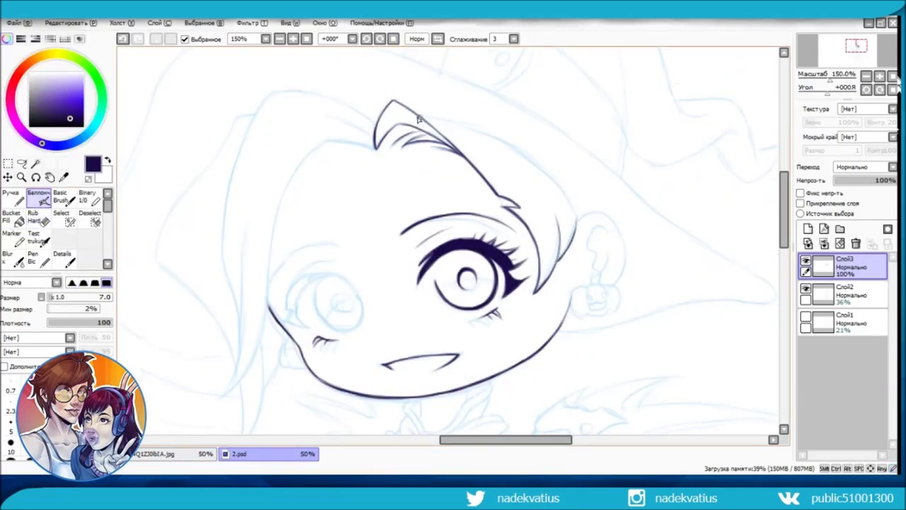
# Step: Ink the inner edge of the long left-hand hair lock from the parting down along the face
pyautogui.moveTo(324, 141); pyautogui.dragTo(470, 95)
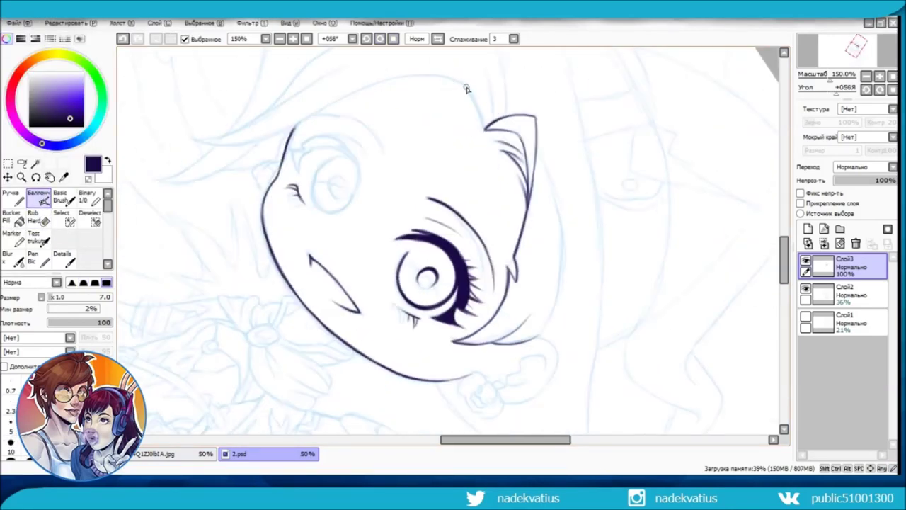
pyautogui.moveTo(405, 78); pyautogui.dragTo(429, 80)
pyautogui.press('Home')
pyautogui.moveTo(248, 354)
pyautogui.mouseDown()
pyautogui.moveTo(221, 401)
pyautogui.moveTo(238, 388)
pyautogui.mouseUp()
pyautogui.moveTo(272, 287); pyautogui.dragTo(262, 340)
pyautogui.press('e')
pyautogui.press('e')
pyautogui.moveTo(283, 195); pyautogui.dragTo(271, 283)
pyautogui.moveTo(275, 245); pyautogui.dragTo(263, 329)
# Step: Thicken the lower inner edge of the left-hand lock and taper it to a sharp tip
pyautogui.press('e')
pyautogui.press('e')
pyautogui.moveTo(283, 194); pyautogui.dragTo(271, 259)
pyautogui.moveTo(280, 223)
pyautogui.mouseDown()
pyautogui.moveTo(261, 338)
pyautogui.moveTo(242, 378)
pyautogui.mouseUp()
pyautogui.moveTo(273, 308); pyautogui.dragTo(242, 381)
pyautogui.moveTo(268, 324); pyautogui.dragTo(225, 410)
pyautogui.press('e')
pyautogui.press('e')
# Step: Ink the outer edge of the long left-hand lock and erase the overshoot at its tip
pyautogui.press('e')
pyautogui.press('e')
pyautogui.moveTo(243, 249); pyautogui.dragTo(245, 218)
pyautogui.moveTo(232, 168); pyautogui.dragTo(225, 250)
pyautogui.moveTo(225, 194)
pyautogui.mouseDown()
pyautogui.moveTo(232, 373)
pyautogui.moveTo(241, 351)
pyautogui.mouseUp()
pyautogui.press('e')
pyautogui.press('e')
pyautogui.moveTo(233, 304); pyautogui.dragTo(235, 375)
pyautogui.moveTo(265, 95); pyautogui.dragTo(210, 244)
pyautogui.press('e')
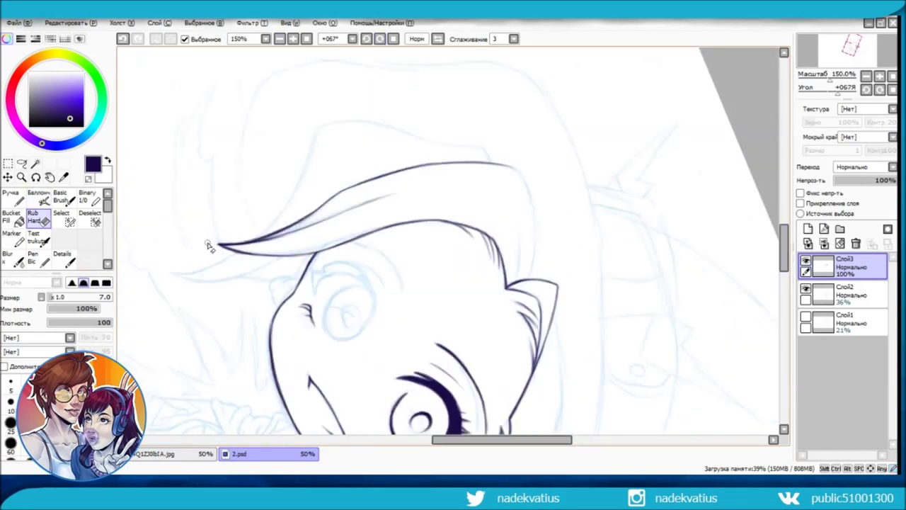
# Step: Ink the top of the left-hand lock so that it curves down into the parting
pyautogui.press('e')
pyautogui.moveTo(511, 165); pyautogui.dragTo(527, 202)
pyautogui.moveTo(515, 282); pyautogui.dragTo(514, 214)
pyautogui.moveTo(534, 191); pyautogui.dragTo(528, 281)
pyautogui.press('Home')
# Step: Ink the thick upper eyelid and outer lashes of the left-hand eye
pyautogui.moveTo(434, 442); pyautogui.dragTo(472, 441)
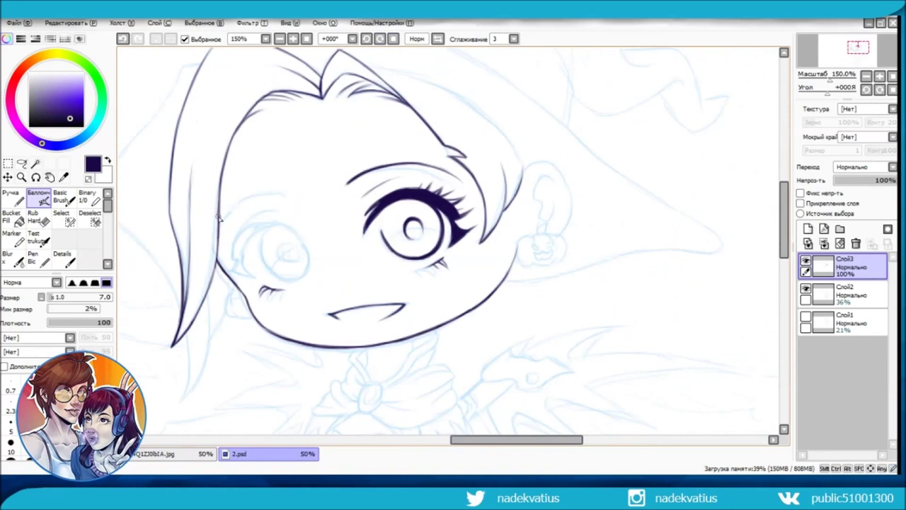
pyautogui.moveTo(241, 261)
pyautogui.mouseDown()
pyautogui.moveTo(256, 224)
pyautogui.moveTo(285, 225)
pyautogui.mouseUp()
pyautogui.moveTo(233, 261)
pyautogui.mouseDown()
pyautogui.moveTo(263, 223)
pyautogui.moveTo(279, 227)
pyautogui.moveTo(257, 235)
pyautogui.mouseUp()
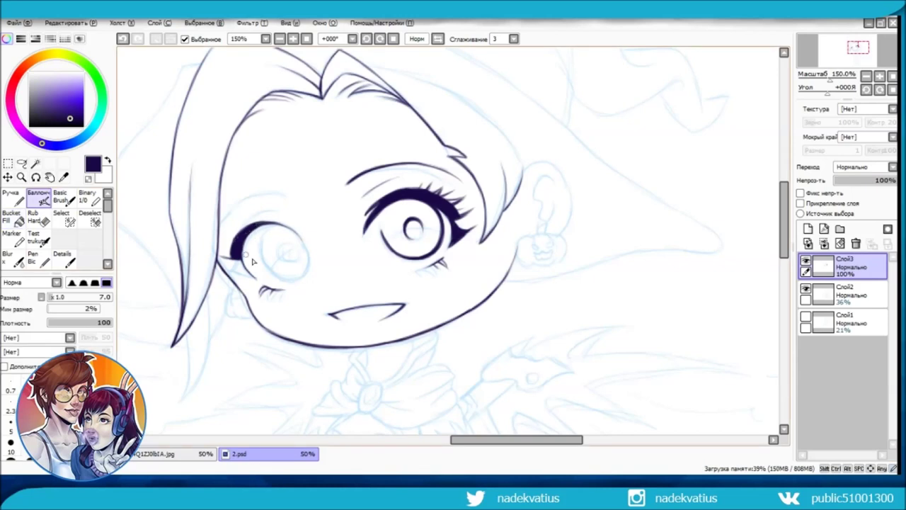
pyautogui.moveTo(242, 271); pyautogui.dragTo(224, 241)
pyautogui.moveTo(236, 251); pyautogui.dragTo(220, 241)
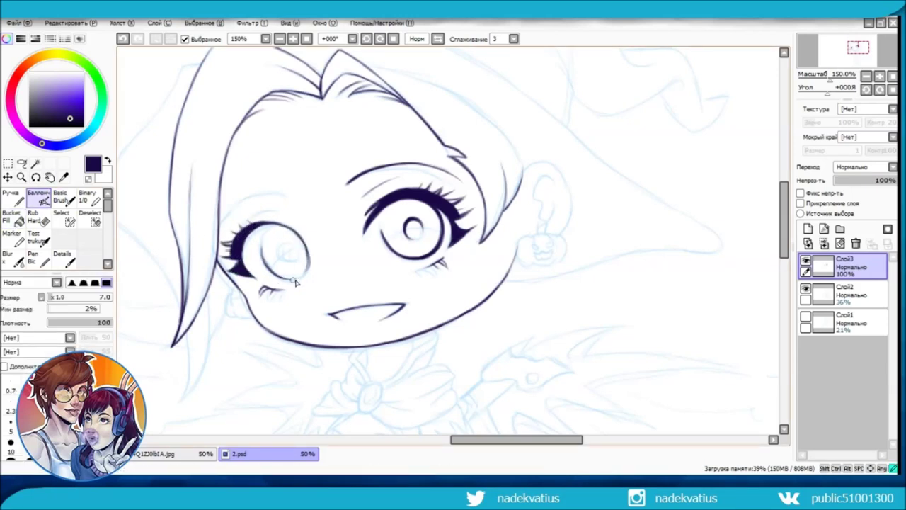
# Step: Ink the left-hand eye's iris, pupil and eyebrow, and check the line art with the sketch layer hidden
pyautogui.press('e')
pyautogui.press('e')
pyautogui.press('e')
pyautogui.press('e')
pyautogui.moveTo(235, 201); pyautogui.dragTo(281, 193)
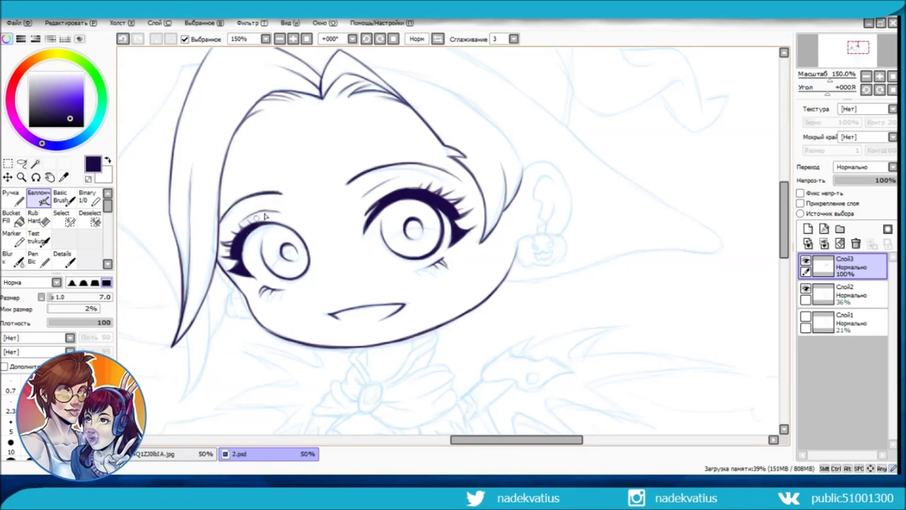
pyautogui.click(806, 289)
pyautogui.click(805, 288)
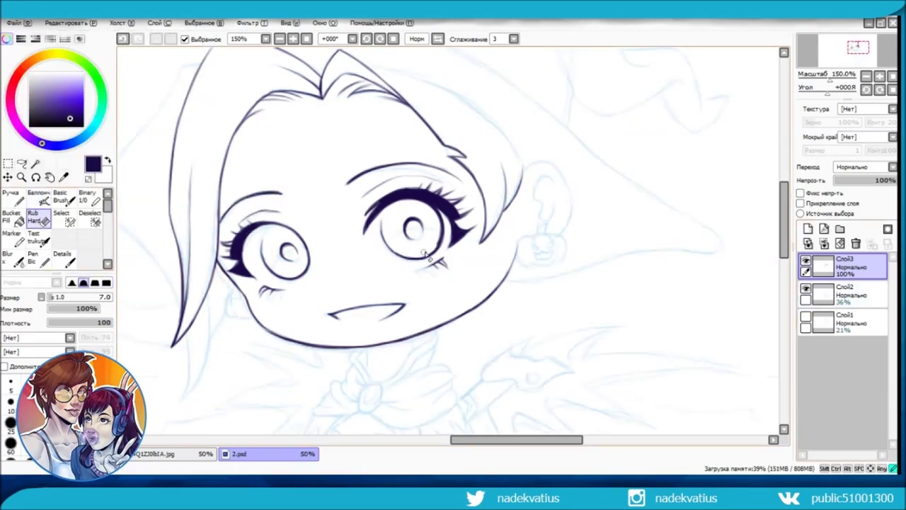
# Step: Ink the right-hand ear with its inner contour and the carved pumpkin earring hanging from it
pyautogui.scroll(1, 774, 217)
pyautogui.moveTo(521, 212)
pyautogui.mouseDown()
pyautogui.moveTo(531, 194)
pyautogui.moveTo(562, 202)
pyautogui.mouseUp()
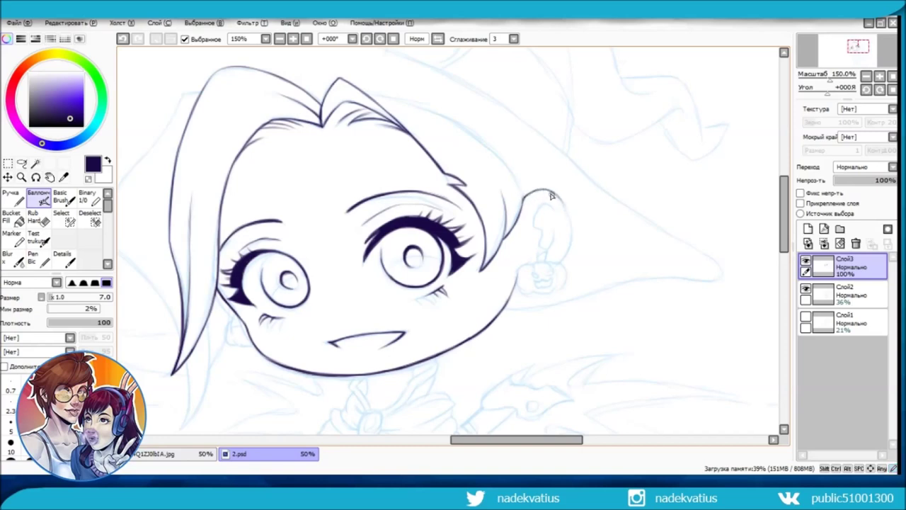
pyautogui.moveTo(518, 440)
pyautogui.mouseDown()
pyautogui.moveTo(540, 446)
pyautogui.moveTo(518, 450)
pyautogui.mouseUp()
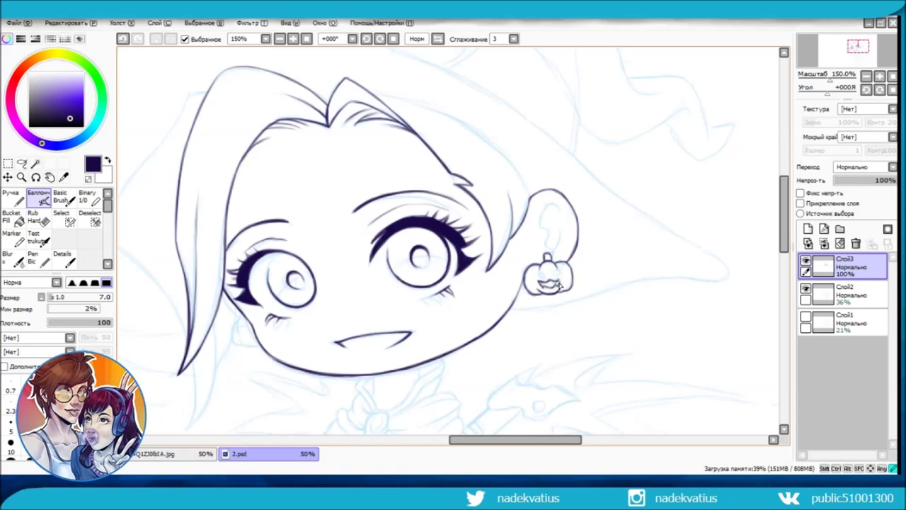
pyautogui.click(123, 39)
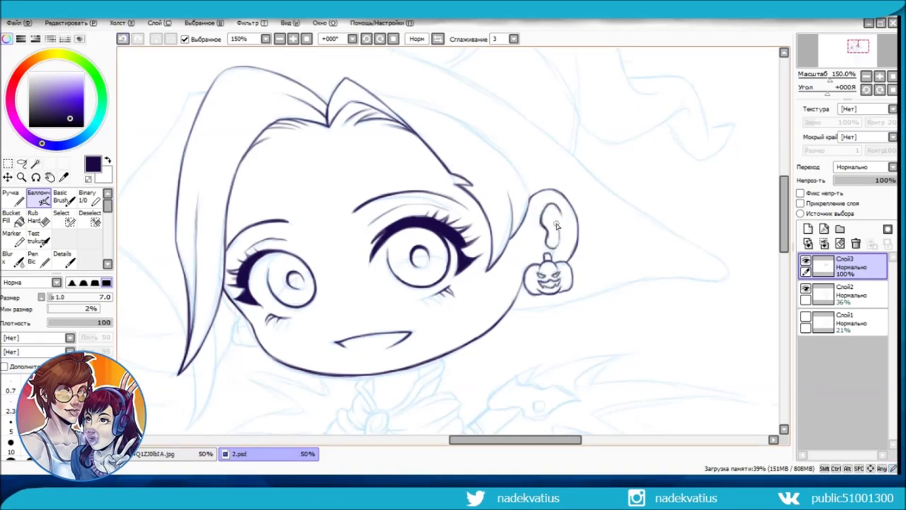
# Step: Ink the outer hair contour from the right-hand bangs around the head to the ear
pyautogui.moveTo(577, 360); pyautogui.dragTo(504, 157)
pyautogui.moveTo(473, 322)
pyautogui.mouseDown()
pyautogui.moveTo(506, 241)
pyautogui.moveTo(510, 199)
pyautogui.moveTo(517, 205)
pyautogui.moveTo(507, 241)
pyautogui.mouseUp()
pyautogui.press('e')
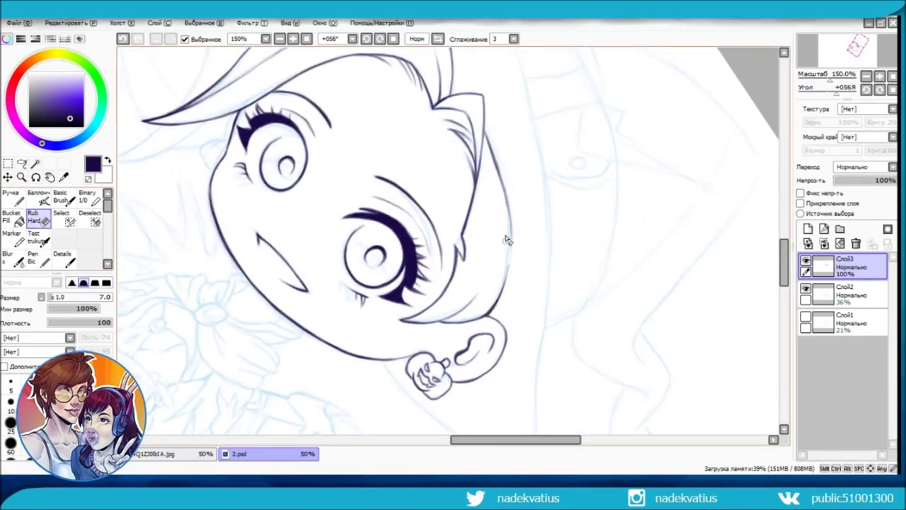
pyautogui.press('Delete')
pyautogui.press('n')
pyautogui.press('End')
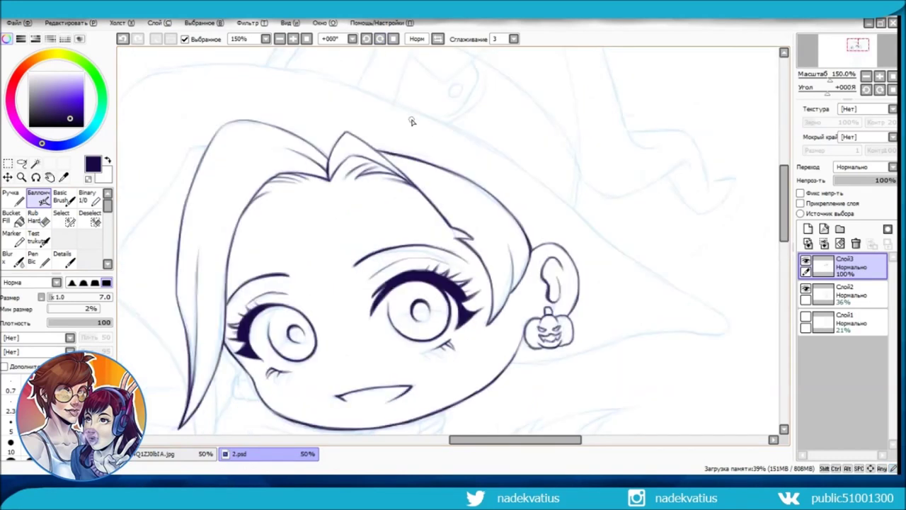
# Step: Ink the partly hidden ear and earring beside the left-hand cheek
pyautogui.scroll(-2, 244, 317)
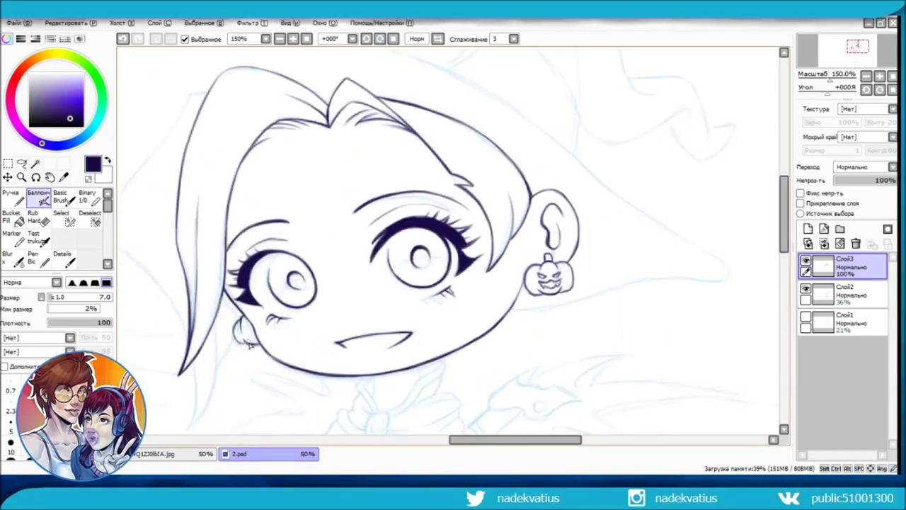
pyautogui.scroll(-2, 213, 346)
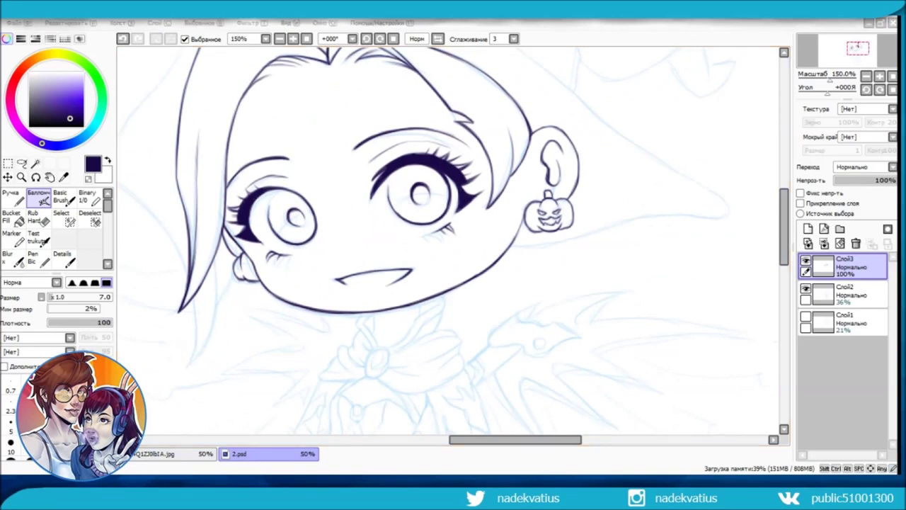
pyautogui.click(525, 201)
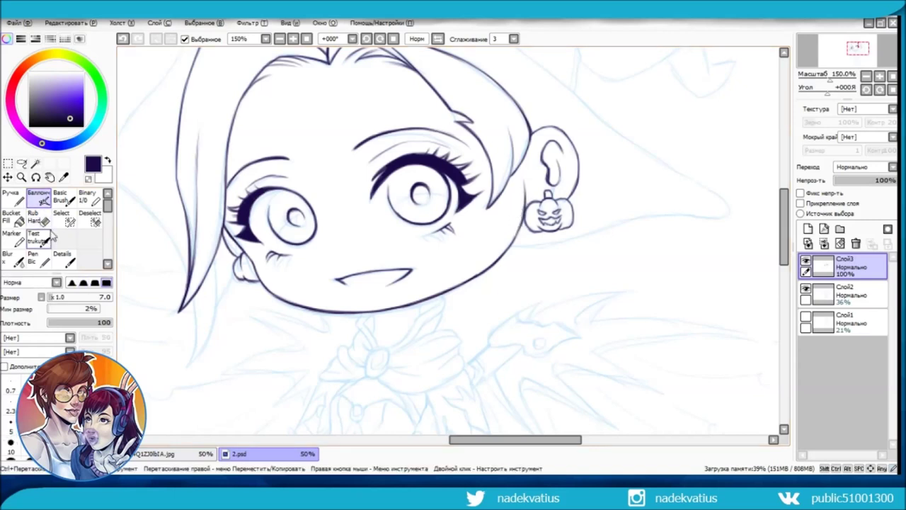
# Step: Ink the pointed hair strand below the left-hand bang and the lower edge of the outer left-hand lock
pyautogui.hscroll(-3, 425, 269)
pyautogui.moveTo(282, 300); pyautogui.dragTo(271, 371)
pyautogui.moveTo(302, 317); pyautogui.dragTo(275, 366)
pyautogui.hotkey('ctrl', 'z')
pyautogui.moveTo(302, 272); pyautogui.dragTo(296, 332)
pyautogui.moveTo(300, 301); pyautogui.dragTo(279, 361)
pyautogui.moveTo(195, 175); pyautogui.dragTo(259, 248)
pyautogui.moveTo(229, 211); pyautogui.dragTo(276, 289)
pyautogui.hotkey('ctrl', 'z')
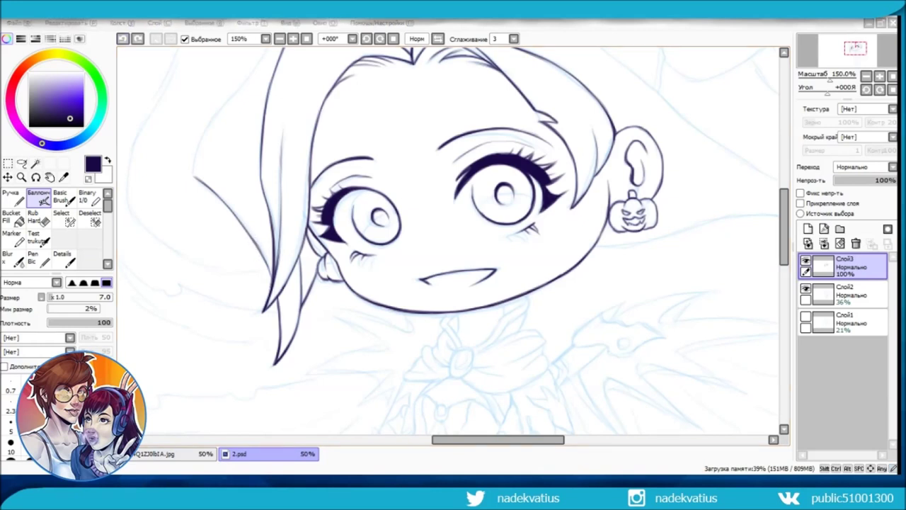
pyautogui.click(254, 243)
# Step: Ink the outer contour of the left-hand hair lock up to the top of the head
pyautogui.moveTo(201, 183); pyautogui.dragTo(191, 143)
pyautogui.scroll(3, 227, 213)
pyautogui.moveTo(191, 255); pyautogui.dragTo(207, 212)
pyautogui.moveTo(206, 212); pyautogui.dragTo(259, 148)
pyautogui.moveTo(274, 118); pyautogui.dragTo(241, 170)
pyautogui.hotkey('ctrl', 'z')
pyautogui.moveTo(304, 92); pyautogui.dragTo(275, 119)
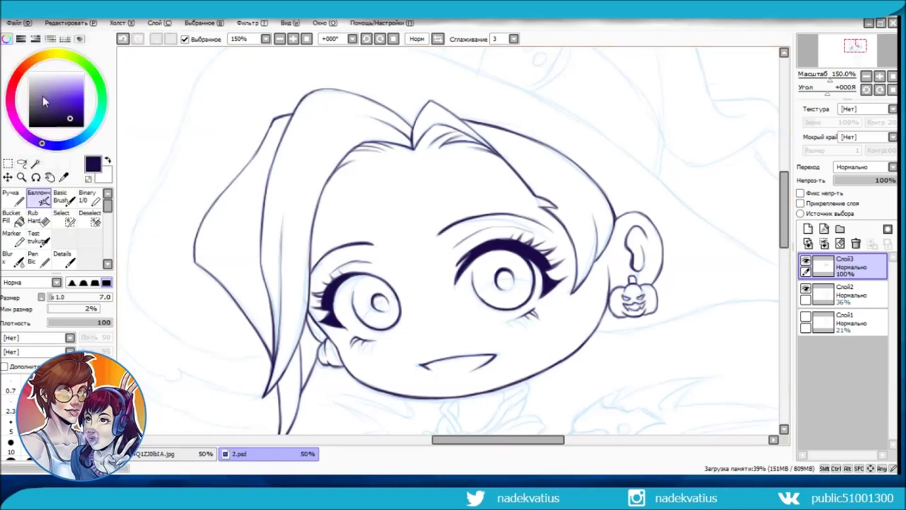
# Step: Ink the curved left-hand end of the hat brim beside the hair and erase its rough spots
pyautogui.scroll(-3, 453, 284)
pyautogui.hscroll(-3, 453, 439)
pyautogui.moveTo(257, 121)
pyautogui.mouseDown()
pyautogui.moveTo(246, 206)
pyautogui.moveTo(415, 152)
pyautogui.moveTo(401, 126)
pyautogui.moveTo(383, 199)
pyautogui.moveTo(386, 288)
pyautogui.moveTo(371, 229)
pyautogui.moveTo(376, 259)
pyautogui.mouseUp()
pyautogui.press('e')
pyautogui.press('e')
pyautogui.press('e')
pyautogui.press('e')
pyautogui.moveTo(359, 186); pyautogui.dragTo(379, 269)
pyautogui.press('e')
pyautogui.moveTo(360, 213); pyautogui.dragTo(378, 270)
pyautogui.press('e')
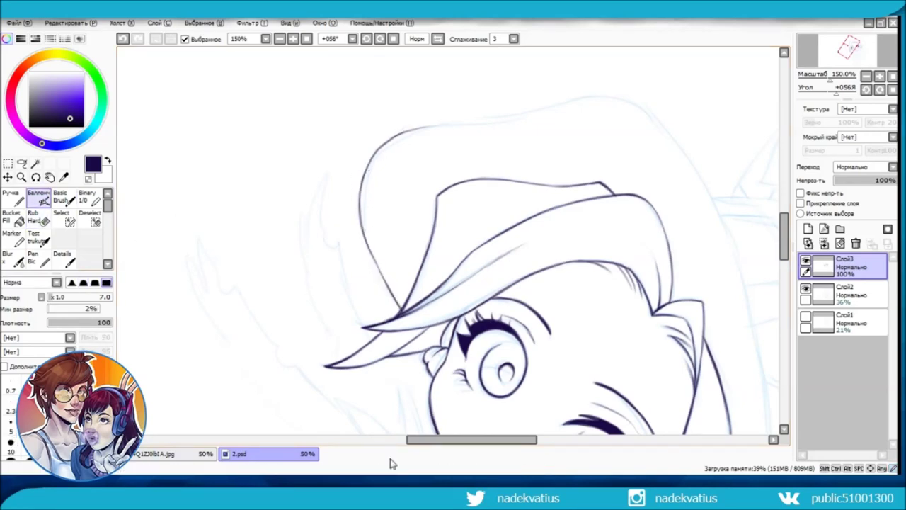
# Step: Ink the long front edge of the hat brim over the head toward the right-hand ear and clean up the line
pyautogui.moveTo(390, 459)
pyautogui.mouseDown()
pyautogui.moveTo(369, 113)
pyautogui.moveTo(326, 259)
pyautogui.moveTo(334, 354)
pyautogui.mouseUp()
pyautogui.click(380, 38)
pyautogui.click(382, 23)
pyautogui.moveTo(425, 106); pyautogui.dragTo(283, 185)
pyautogui.press('e')
pyautogui.press('e')
pyautogui.moveTo(453, 127); pyautogui.dragTo(545, 77)
pyautogui.moveTo(559, 127); pyautogui.dragTo(550, 294)
pyautogui.scroll(-5, 708, 240)
pyautogui.moveTo(555, 103)
pyautogui.mouseDown()
pyautogui.moveTo(534, 241)
pyautogui.moveTo(485, 343)
pyautogui.mouseUp()
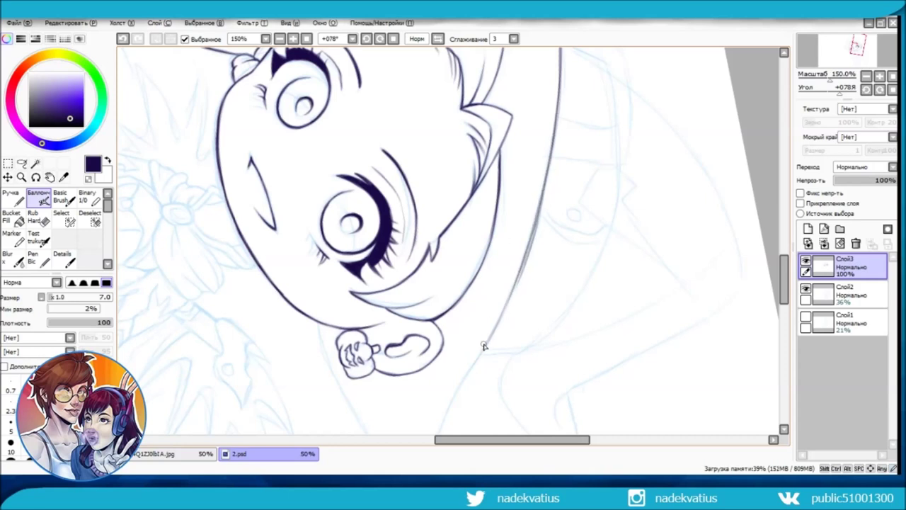
pyautogui.press('e')
pyautogui.moveTo(539, 212); pyautogui.dragTo(518, 285)
pyautogui.moveTo(529, 248); pyautogui.dragTo(546, 180)
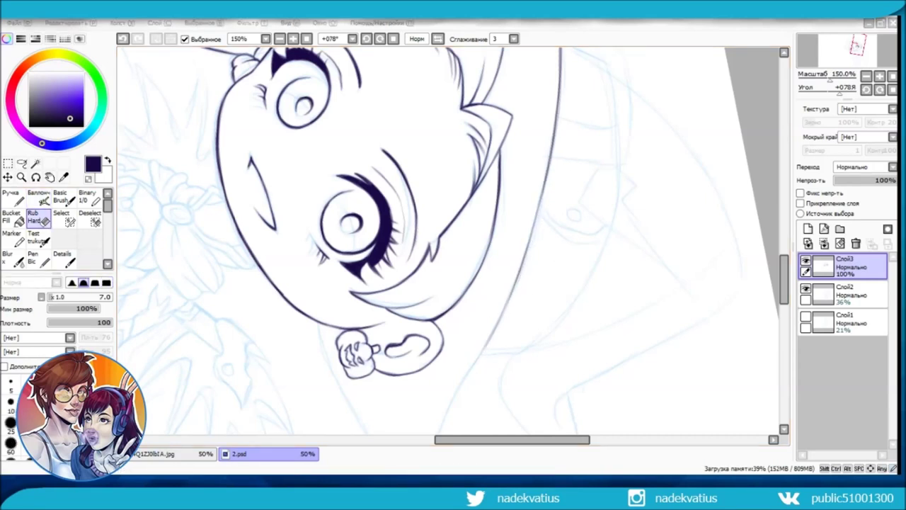
pyautogui.scroll(-5, 316, 198)
pyautogui.press('e')
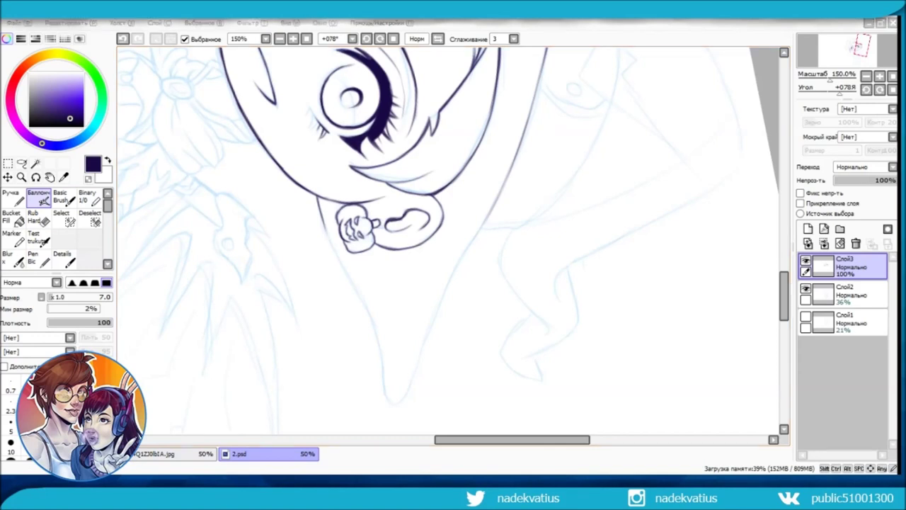
# Step: Ink the lower edge and pointed right-hand tip of the hat brim, joining them to the upper brim line
pyautogui.moveTo(318, 204)
pyautogui.mouseDown()
pyautogui.moveTo(333, 273)
pyautogui.moveTo(356, 300)
pyautogui.moveTo(385, 372)
pyautogui.mouseUp()
pyautogui.press('End')
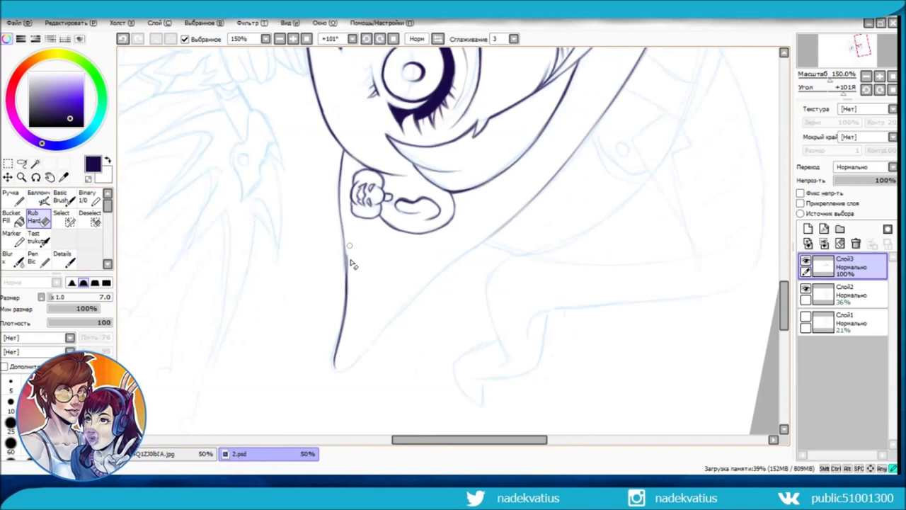
pyautogui.click(366, 39)
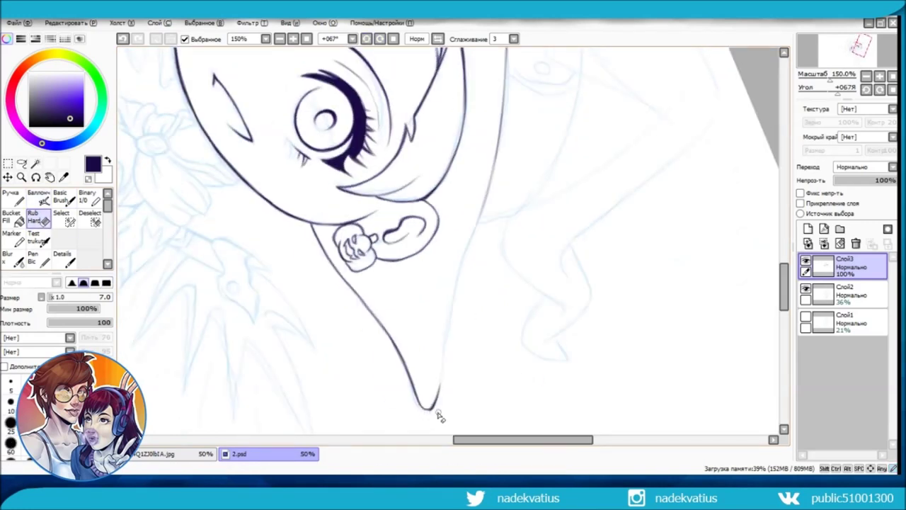
pyautogui.moveTo(429, 408)
pyautogui.mouseDown()
pyautogui.moveTo(481, 205)
pyautogui.moveTo(435, 323)
pyautogui.mouseUp()
pyautogui.hotkey('ctrl', 'z')
pyautogui.moveTo(469, 249); pyautogui.dragTo(485, 192)
pyautogui.press('Home')
pyautogui.scroll(2, 442, 262)
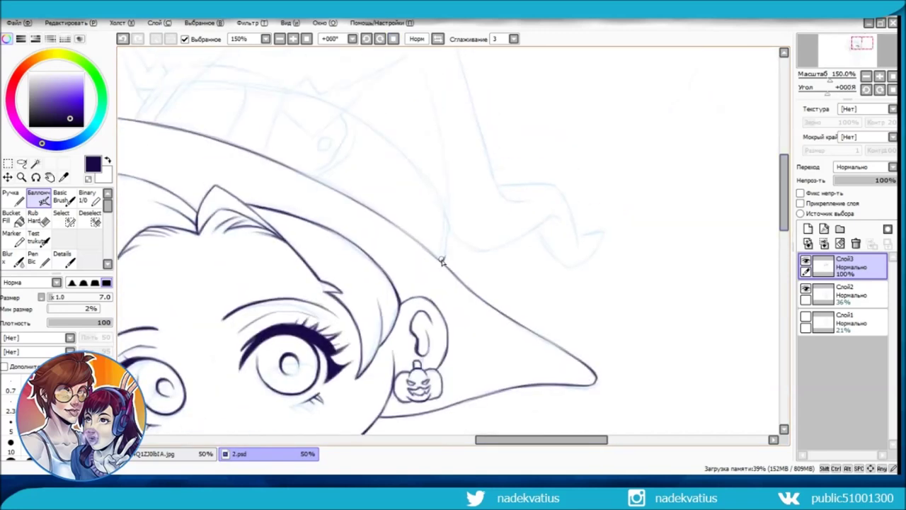
# Step: Ink the right-hand side of the hat crown down to its small fold at the brim
pyautogui.hscroll(-2, 446, 253)
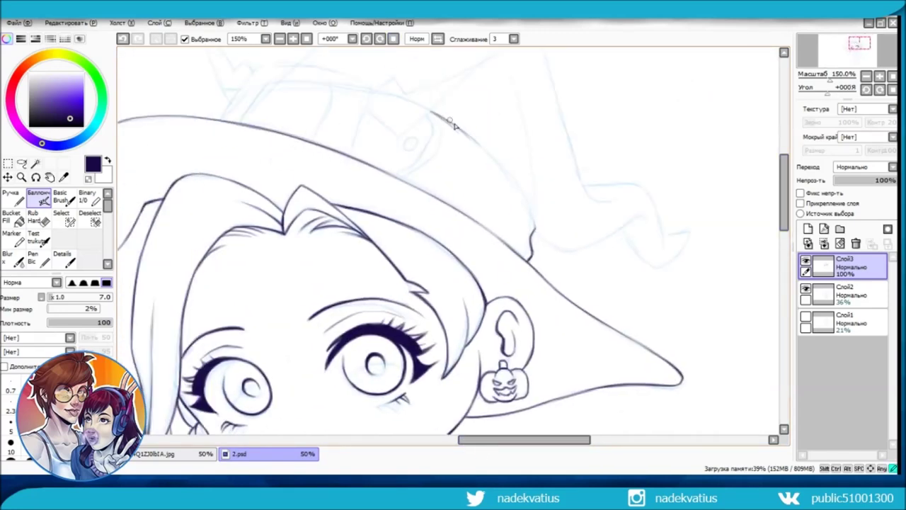
pyautogui.press('End')
pyautogui.press('e')
pyautogui.moveTo(489, 124); pyautogui.dragTo(520, 187)
pyautogui.press('b')
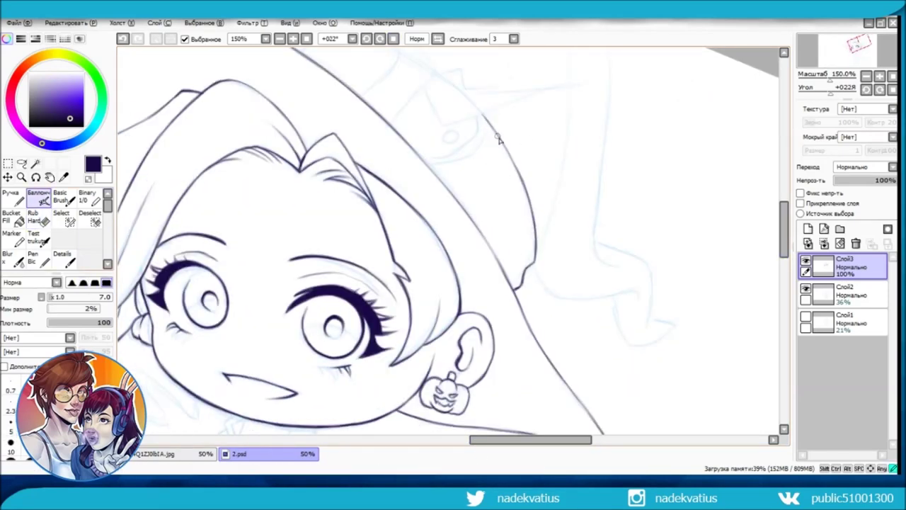
pyautogui.moveTo(488, 116); pyautogui.dragTo(506, 153)
pyautogui.press('Home')
pyautogui.scroll(2, 691, 279)
pyautogui.scroll(2, 385, 243)
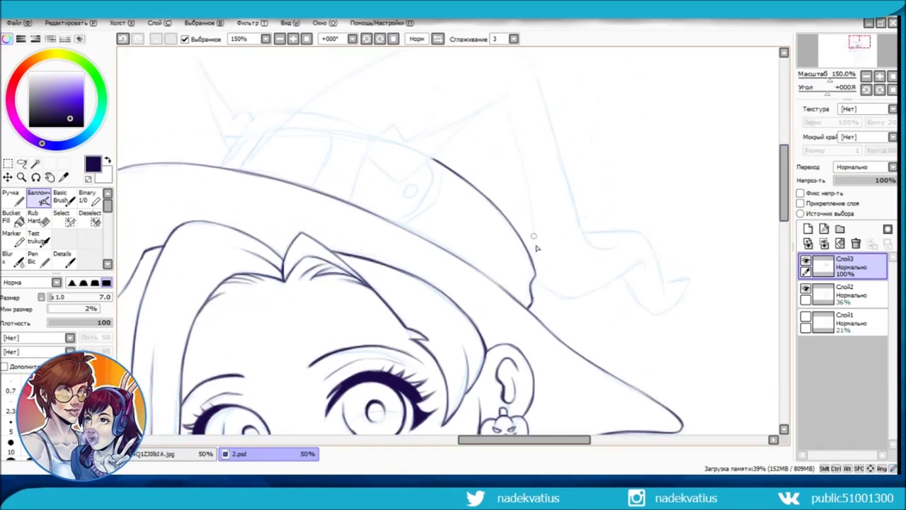
# Step: Ink the rounded strap end with its hole on the hat and the spiked ornament to the right of the buckle
pyautogui.moveTo(393, 222)
pyautogui.mouseDown()
pyautogui.moveTo(441, 205)
pyautogui.moveTo(435, 165)
pyautogui.mouseUp()
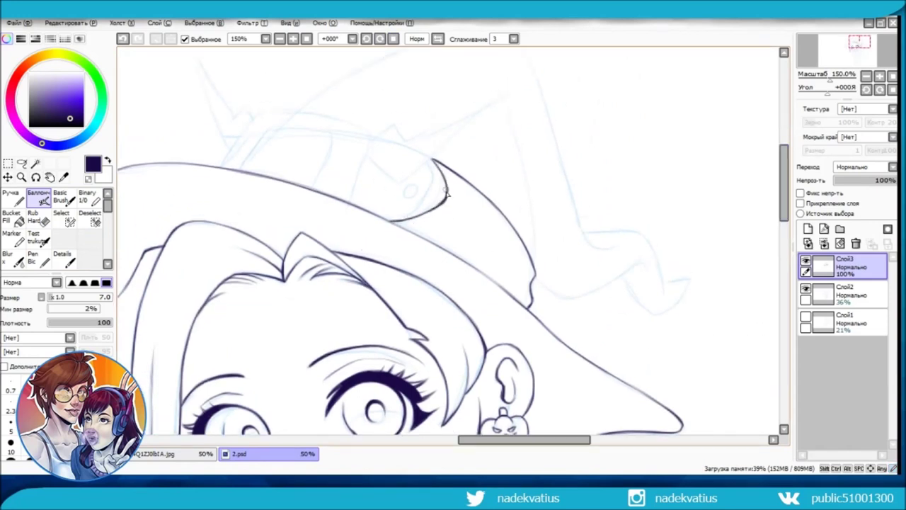
pyautogui.moveTo(382, 216); pyautogui.dragTo(405, 218)
pyautogui.moveTo(418, 183); pyautogui.dragTo(421, 190)
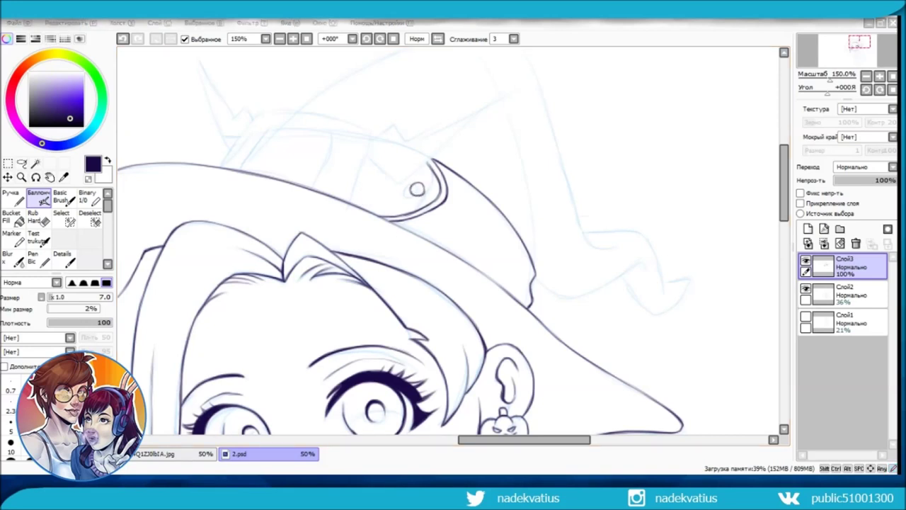
pyautogui.hotkey('ctrl', 'z')
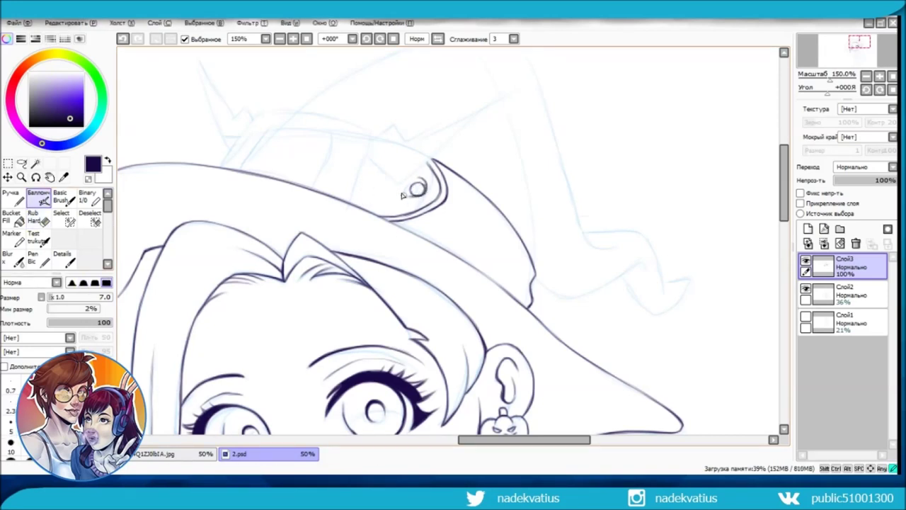
pyautogui.moveTo(368, 156)
pyautogui.mouseDown()
pyautogui.moveTo(405, 156)
pyautogui.moveTo(435, 181)
pyautogui.mouseUp()
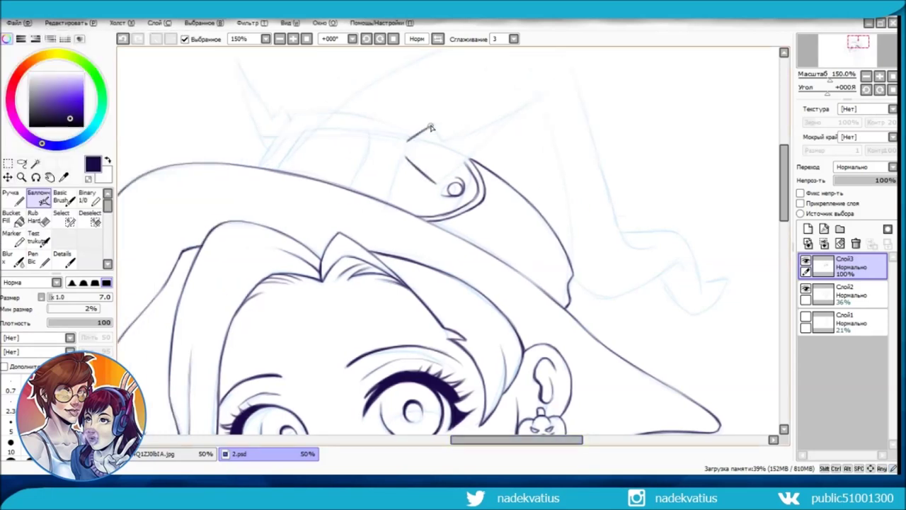
pyautogui.moveTo(432, 133)
pyautogui.mouseDown()
pyautogui.moveTo(460, 136)
pyautogui.moveTo(435, 181)
pyautogui.mouseUp()
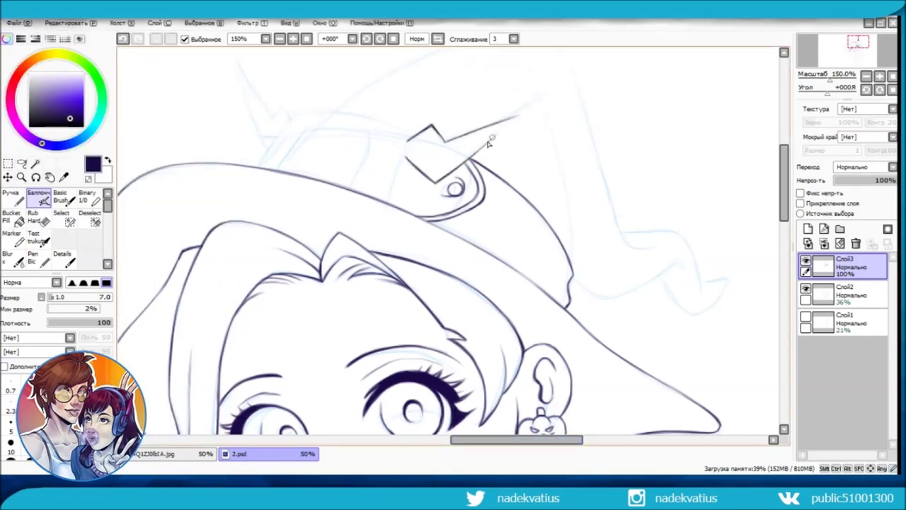
# Step: Ink the hat's buckle with its inner opening and prong, plus the spiked ornament on its left-hand side
pyautogui.moveTo(407, 130); pyautogui.dragTo(382, 197)
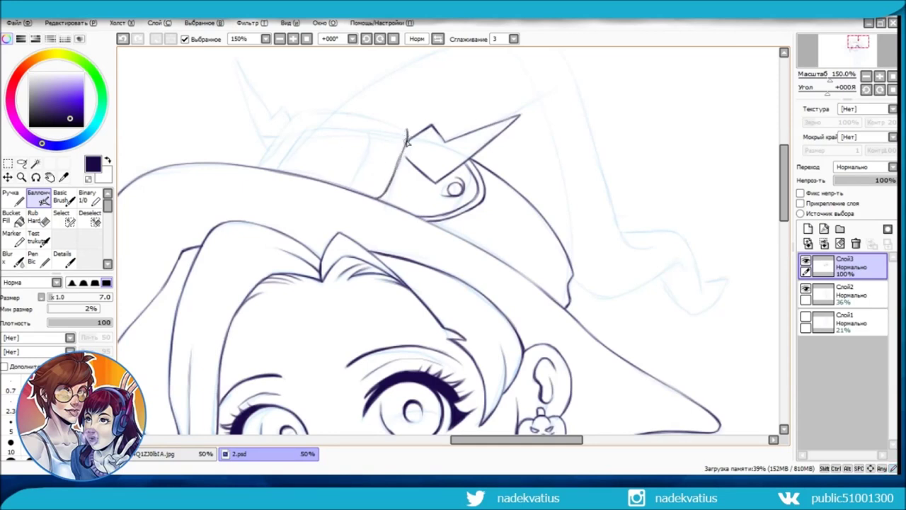
pyautogui.moveTo(260, 164)
pyautogui.mouseDown()
pyautogui.moveTo(303, 114)
pyautogui.moveTo(407, 131)
pyautogui.mouseUp()
pyautogui.press('e')
pyautogui.press('n')
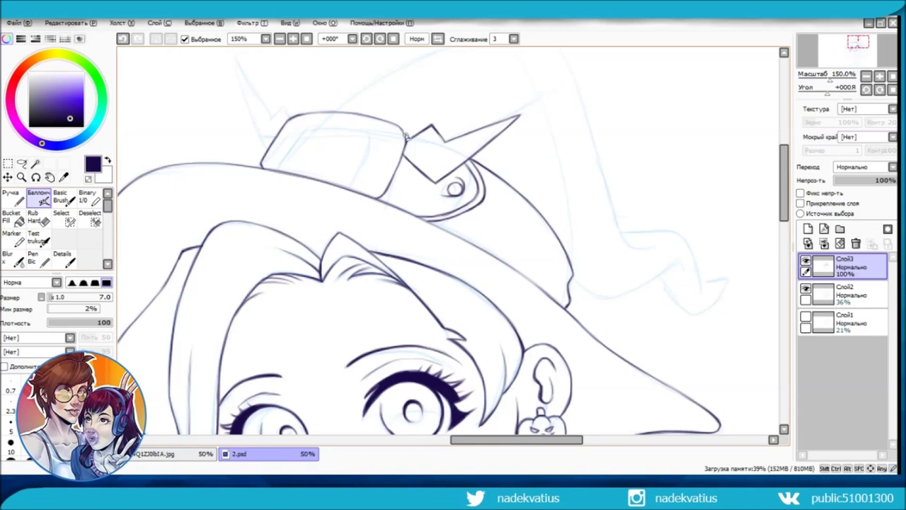
pyautogui.moveTo(237, 65); pyautogui.dragTo(259, 140)
pyautogui.press('e')
pyautogui.press('n')
pyautogui.moveTo(238, 65); pyautogui.dragTo(269, 118)
pyautogui.moveTo(286, 166)
pyautogui.mouseDown()
pyautogui.moveTo(312, 129)
pyautogui.moveTo(304, 128)
pyautogui.moveTo(352, 130)
pyautogui.moveTo(371, 141)
pyautogui.moveTo(353, 182)
pyautogui.moveTo(315, 177)
pyautogui.mouseUp()
pyautogui.press('e')
pyautogui.moveTo(352, 150)
pyautogui.mouseDown()
pyautogui.moveTo(342, 161)
pyautogui.moveTo(370, 163)
pyautogui.mouseUp()
pyautogui.press('n')
# Step: Ink the top edge of the hat crown rising from the buckle, erasing and reworking the curve until it is smooth
pyautogui.click(41, 99)
pyautogui.scroll(2, 322, 220)
pyautogui.keyDown('alt'); pyautogui.click(247, 206); pyautogui.keyUp('alt')
pyautogui.hscroll(5, 262, 177)
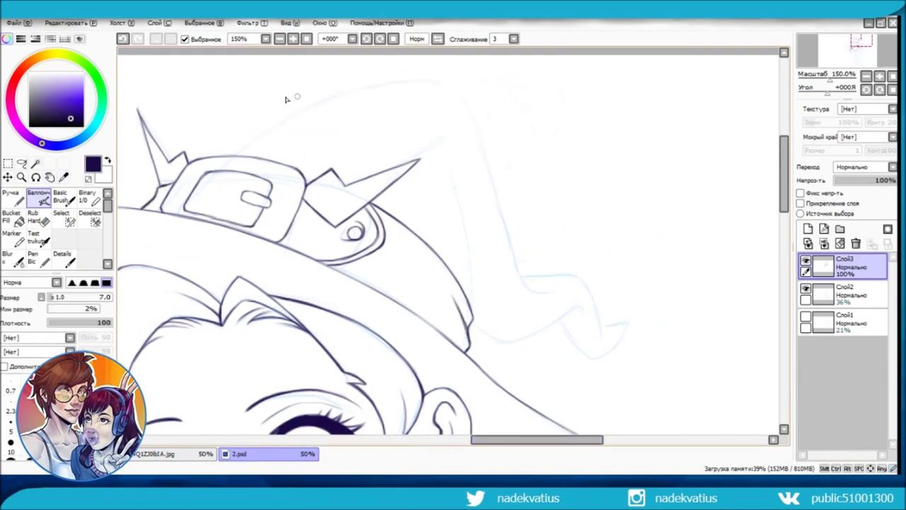
pyautogui.press('e')
pyautogui.moveTo(249, 141)
pyautogui.mouseDown()
pyautogui.moveTo(233, 153)
pyautogui.moveTo(303, 168)
pyautogui.mouseUp()
pyautogui.press('n')
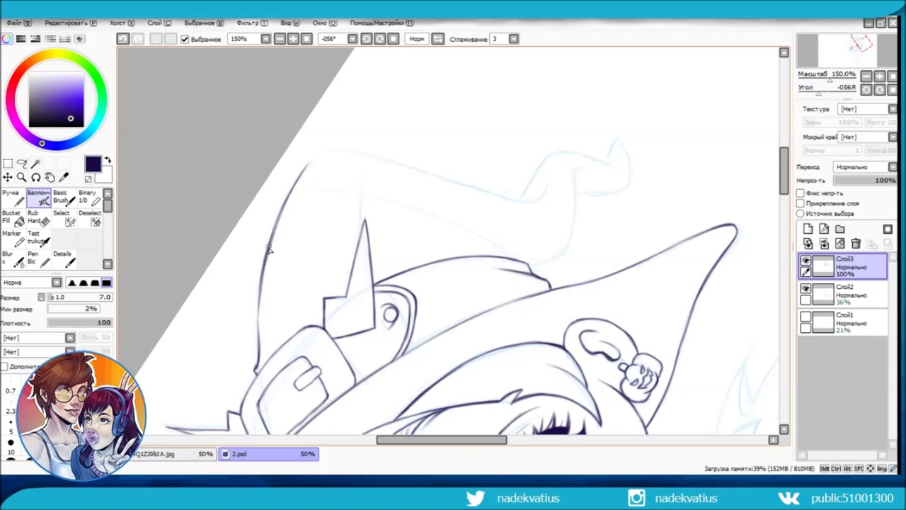
pyautogui.press('e')
pyautogui.moveTo(280, 220); pyautogui.dragTo(262, 294)
pyautogui.press('n')
pyautogui.moveTo(300, 175)
pyautogui.mouseDown()
pyautogui.moveTo(281, 214)
pyautogui.moveTo(259, 317)
pyautogui.mouseUp()
pyautogui.press('e')
pyautogui.press('n')
pyautogui.moveTo(275, 227); pyautogui.dragTo(256, 338)
pyautogui.press('e')
pyautogui.press('n')
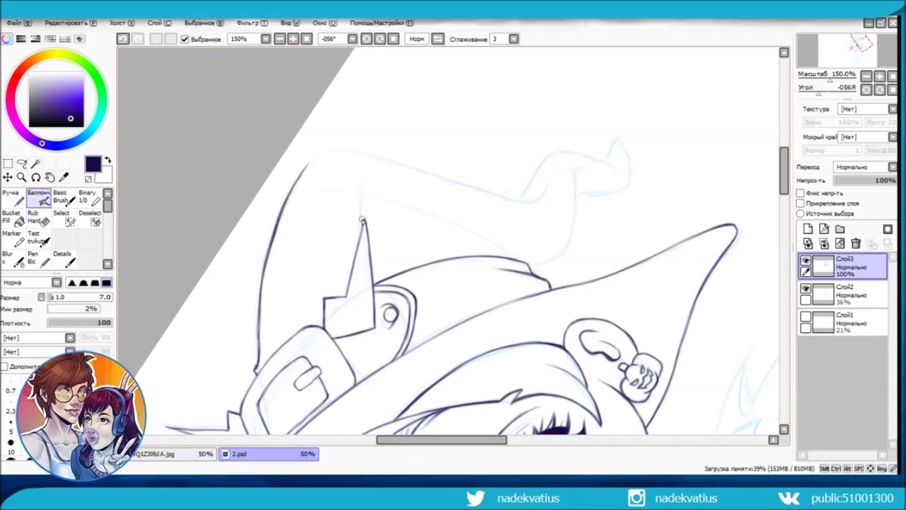
# Step: Ink the crease beside the right-hand spike and the outer edge of the hat's folded, drooping tip
pyautogui.moveTo(376, 212); pyautogui.dragTo(407, 277)
pyautogui.click(380, 38)
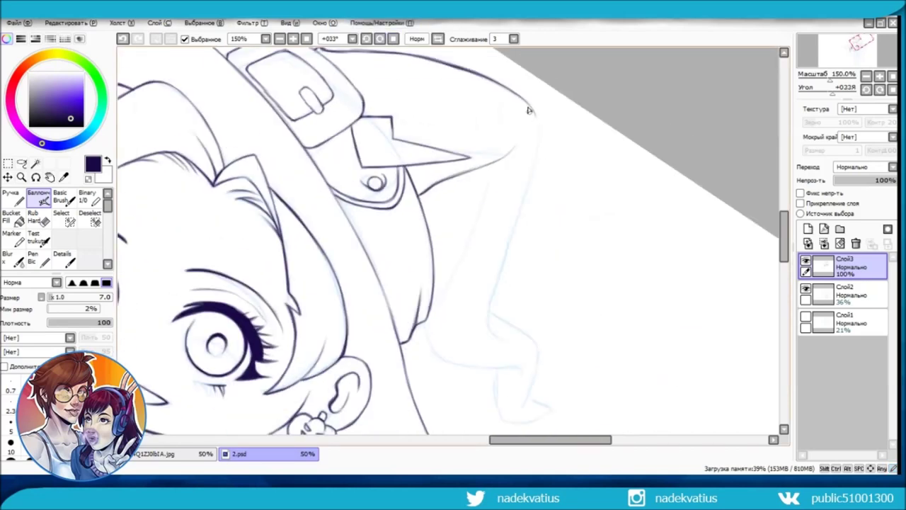
pyautogui.moveTo(535, 121); pyautogui.dragTo(524, 201)
pyautogui.moveTo(534, 154)
pyautogui.mouseDown()
pyautogui.moveTo(488, 327)
pyautogui.moveTo(524, 204)
pyautogui.moveTo(489, 310)
pyautogui.mouseUp()
pyautogui.press('e')
pyautogui.press('n')
pyautogui.press('e')
pyautogui.press('n')
pyautogui.moveTo(538, 126); pyautogui.dragTo(531, 156)
# Step: Ink the inner edge of the drooping hat tip and its wavy, curled end
pyautogui.moveTo(444, 179)
pyautogui.mouseDown()
pyautogui.moveTo(428, 326)
pyautogui.moveTo(471, 363)
pyautogui.moveTo(506, 360)
pyautogui.moveTo(553, 318)
pyautogui.mouseUp()
pyautogui.press('Home')
pyautogui.press('e')
pyautogui.press('n')
pyautogui.moveTo(496, 340)
pyautogui.mouseDown()
pyautogui.moveTo(522, 339)
pyautogui.moveTo(560, 322)
pyautogui.mouseUp()
pyautogui.press('e')
pyautogui.press('n')
pyautogui.moveTo(540, 287)
pyautogui.mouseDown()
pyautogui.moveTo(572, 281)
pyautogui.moveTo(602, 341)
pyautogui.mouseUp()
pyautogui.moveTo(552, 318)
pyautogui.mouseDown()
pyautogui.moveTo(609, 349)
pyautogui.moveTo(592, 330)
pyautogui.moveTo(619, 334)
pyautogui.moveTo(612, 323)
pyautogui.moveTo(625, 342)
pyautogui.moveTo(606, 337)
pyautogui.moveTo(600, 349)
pyautogui.moveTo(627, 318)
pyautogui.mouseUp()
pyautogui.press('e')
pyautogui.press('n')
pyautogui.press('e')
pyautogui.press('n')
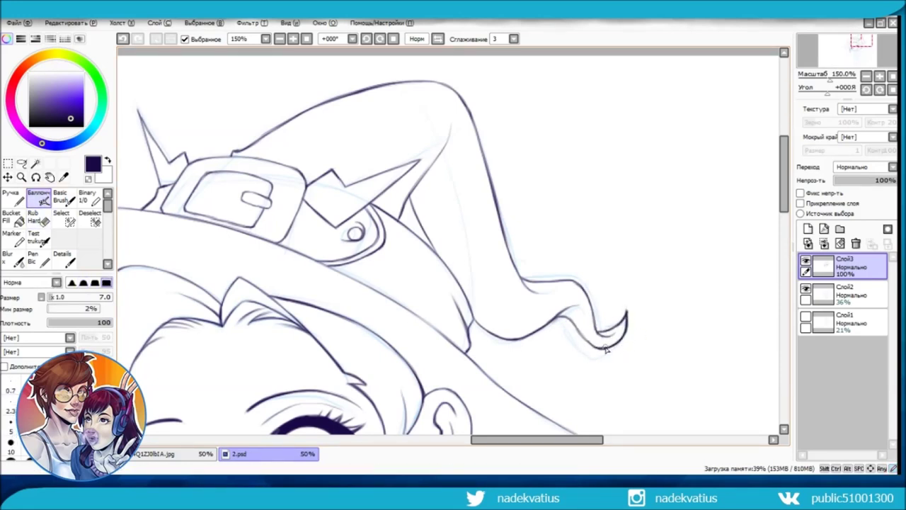
# Step: Ink the raised collar and the draped neck scarf with its folds and oval brooch
pyautogui.scroll(-8, 432, 262)
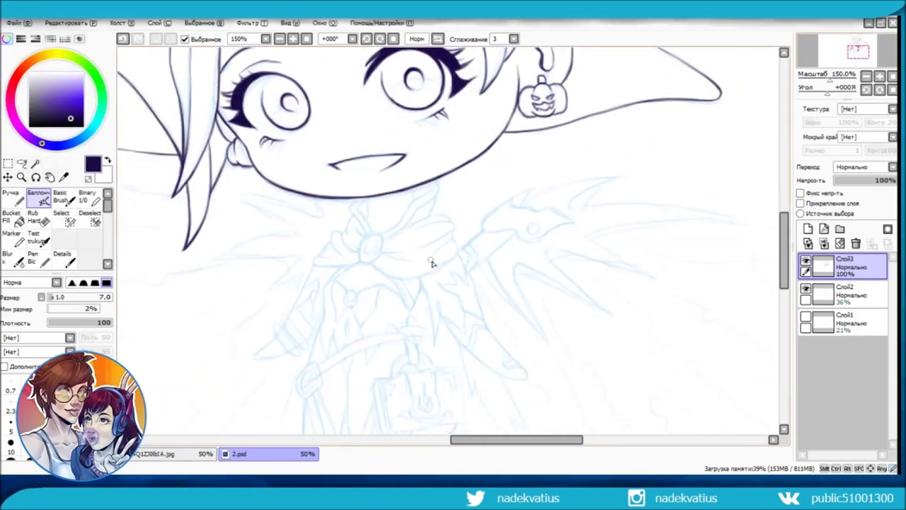
pyautogui.moveTo(379, 259); pyautogui.dragTo(373, 239)
pyautogui.moveTo(383, 236); pyautogui.dragTo(433, 183)
pyautogui.moveTo(403, 219)
pyautogui.mouseDown()
pyautogui.moveTo(437, 182)
pyautogui.moveTo(437, 203)
pyautogui.moveTo(424, 203)
pyautogui.mouseUp()
pyautogui.moveTo(362, 201)
pyautogui.mouseDown()
pyautogui.moveTo(359, 227)
pyautogui.moveTo(355, 216)
pyautogui.moveTo(363, 245)
pyautogui.moveTo(334, 236)
pyautogui.moveTo(320, 265)
pyautogui.moveTo(349, 264)
pyautogui.moveTo(340, 237)
pyautogui.moveTo(423, 260)
pyautogui.moveTo(382, 266)
pyautogui.moveTo(421, 279)
pyautogui.moveTo(461, 258)
pyautogui.mouseUp()
pyautogui.moveTo(386, 258)
pyautogui.mouseDown()
pyautogui.moveTo(427, 220)
pyautogui.moveTo(452, 225)
pyautogui.moveTo(459, 254)
pyautogui.mouseUp()
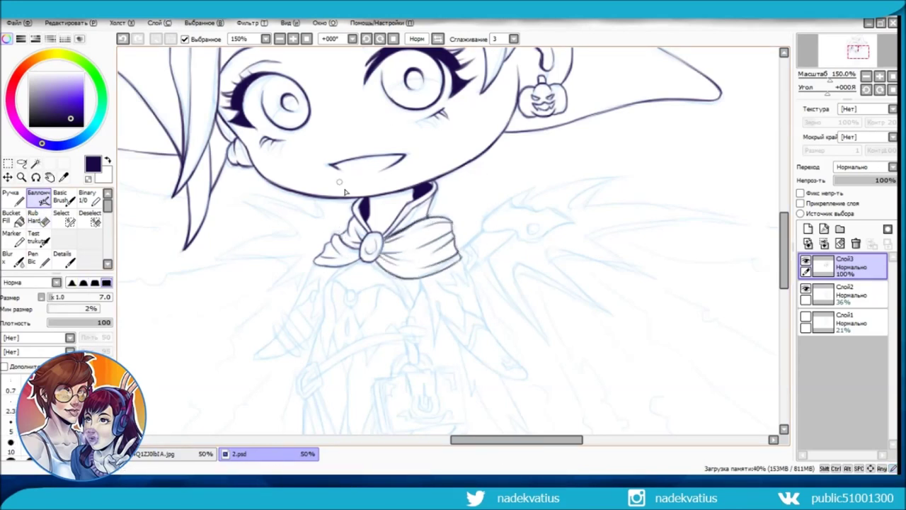
# Step: Ink the bodice contours below the scarf and the jagged chest trim with its small round gem
pyautogui.moveTo(327, 281); pyautogui.dragTo(315, 345)
pyautogui.moveTo(372, 263)
pyautogui.mouseDown()
pyautogui.moveTo(409, 309)
pyautogui.moveTo(405, 324)
pyautogui.mouseUp()
pyautogui.moveTo(422, 286); pyautogui.dragTo(413, 306)
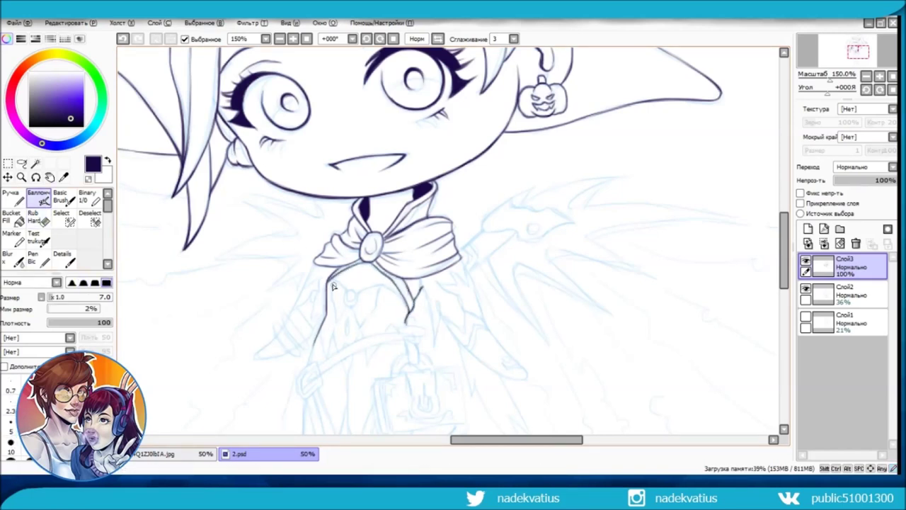
pyautogui.moveTo(357, 297)
pyautogui.mouseDown()
pyautogui.moveTo(334, 284)
pyautogui.moveTo(349, 304)
pyautogui.mouseUp()
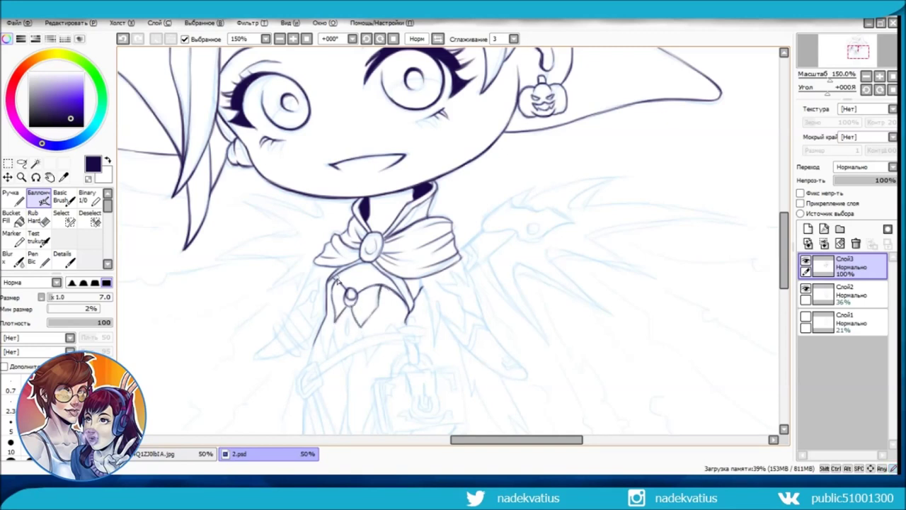
# Step: Ink the left-hand arm with its jagged sleeve, cuff bands and pointed hand
pyautogui.scroll(-3, 375, 268)
pyautogui.moveTo(318, 213)
pyautogui.mouseDown()
pyautogui.moveTo(293, 259)
pyautogui.moveTo(313, 254)
pyautogui.moveTo(300, 244)
pyautogui.moveTo(322, 220)
pyautogui.moveTo(304, 312)
pyautogui.moveTo(272, 295)
pyautogui.moveTo(284, 302)
pyautogui.moveTo(279, 280)
pyautogui.moveTo(304, 302)
pyautogui.moveTo(286, 279)
pyautogui.moveTo(302, 297)
pyautogui.moveTo(259, 304)
pyautogui.mouseUp()
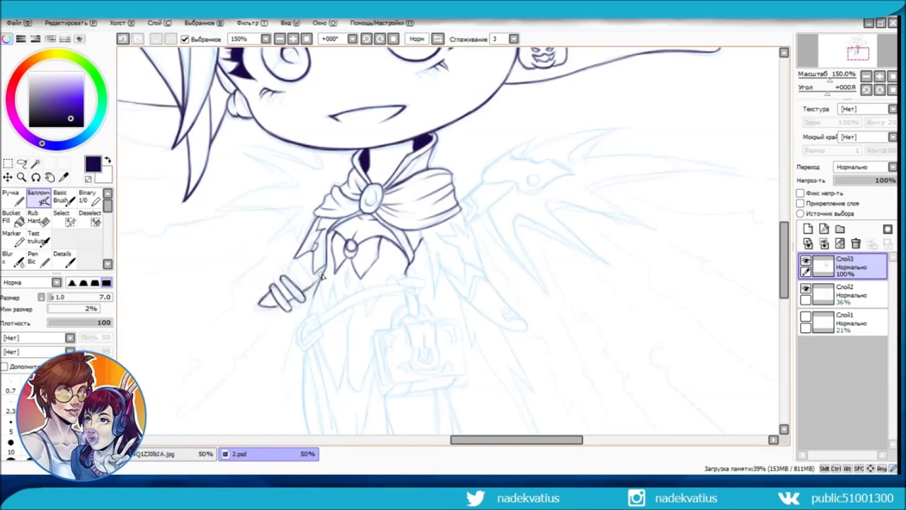
pyautogui.hotkey('ctrl', 'z')
pyautogui.moveTo(330, 270); pyautogui.dragTo(303, 294)
pyautogui.moveTo(309, 252); pyautogui.dragTo(297, 272)
pyautogui.moveTo(316, 256); pyautogui.dragTo(294, 286)
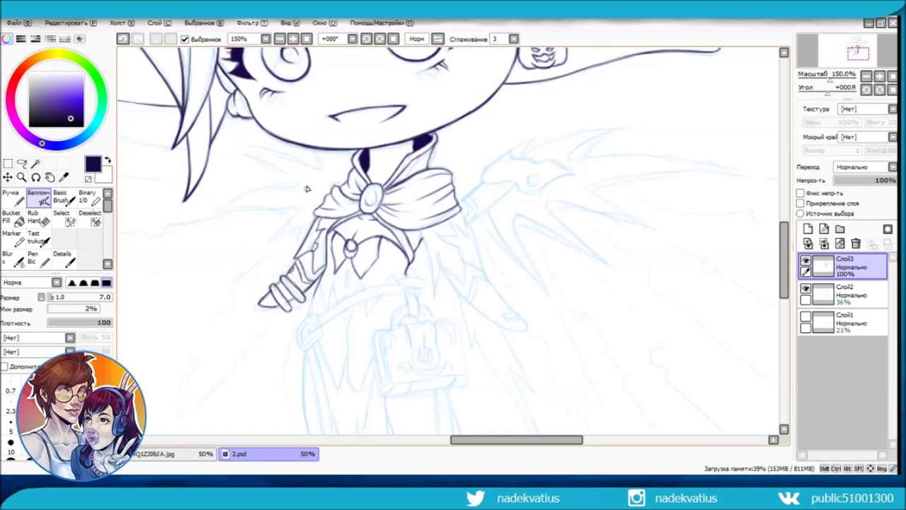
# Step: Ink the torso's side contour, the hanging strap with its ring, and the right-hand arm with its jagged sleeve
pyautogui.moveTo(335, 219); pyautogui.dragTo(310, 316)
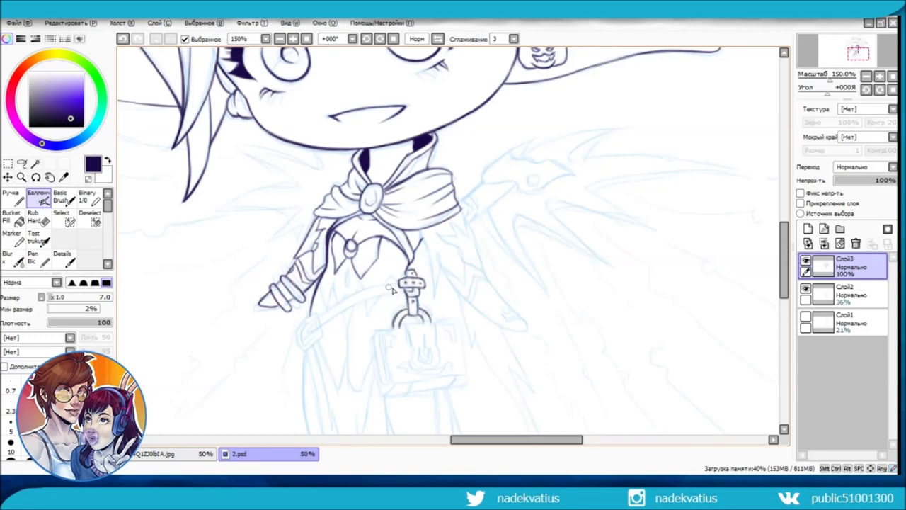
pyautogui.moveTo(424, 230); pyautogui.dragTo(427, 287)
pyautogui.moveTo(439, 263); pyautogui.dragTo(429, 282)
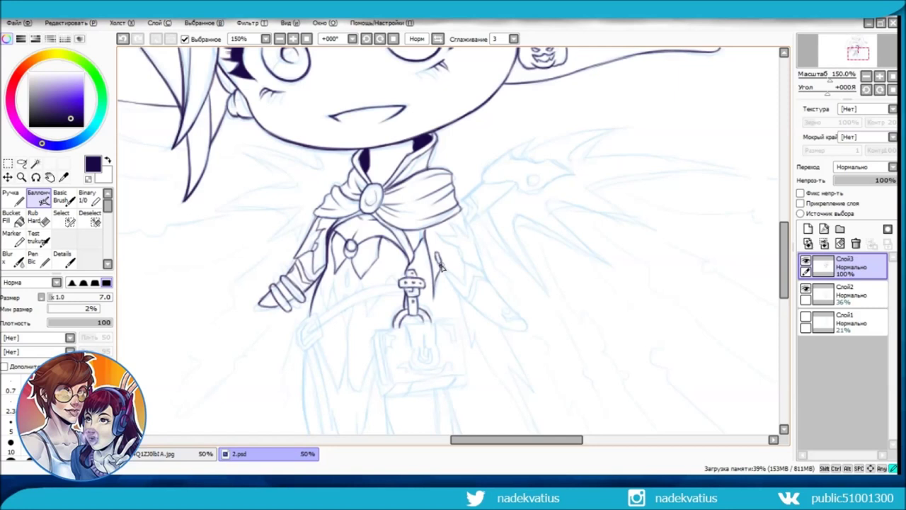
pyautogui.moveTo(459, 247)
pyautogui.mouseDown()
pyautogui.moveTo(439, 225)
pyautogui.moveTo(481, 269)
pyautogui.moveTo(484, 319)
pyautogui.moveTo(524, 327)
pyautogui.mouseUp()
pyautogui.moveTo(487, 281); pyautogui.dragTo(524, 326)
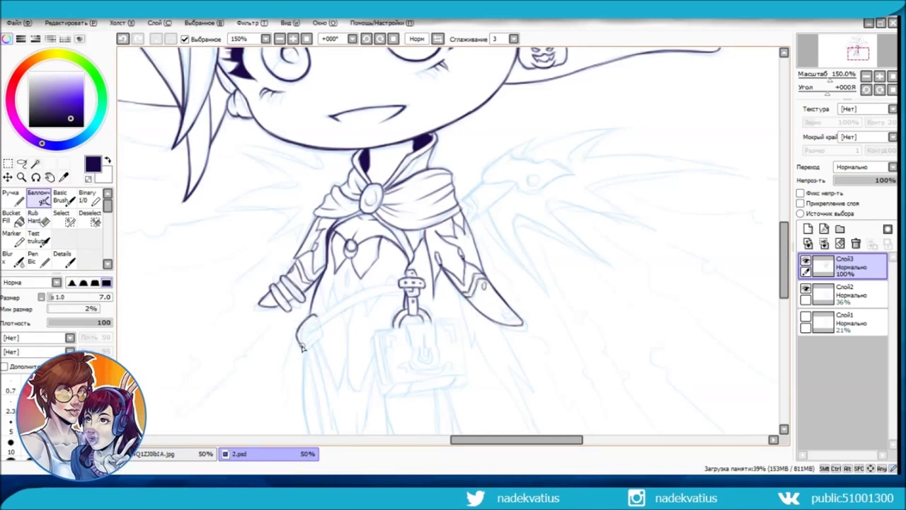
# Step: Ink the slanted waist belt with its holes and the buckle at the left-hand hip
pyautogui.moveTo(304, 325); pyautogui.dragTo(297, 343)
pyautogui.moveTo(341, 303); pyautogui.dragTo(379, 290)
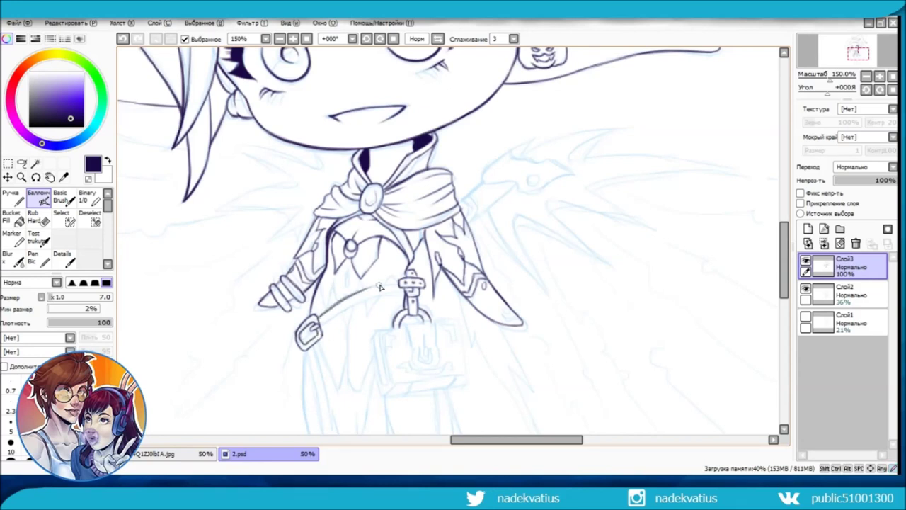
pyautogui.moveTo(322, 328); pyautogui.dragTo(402, 294)
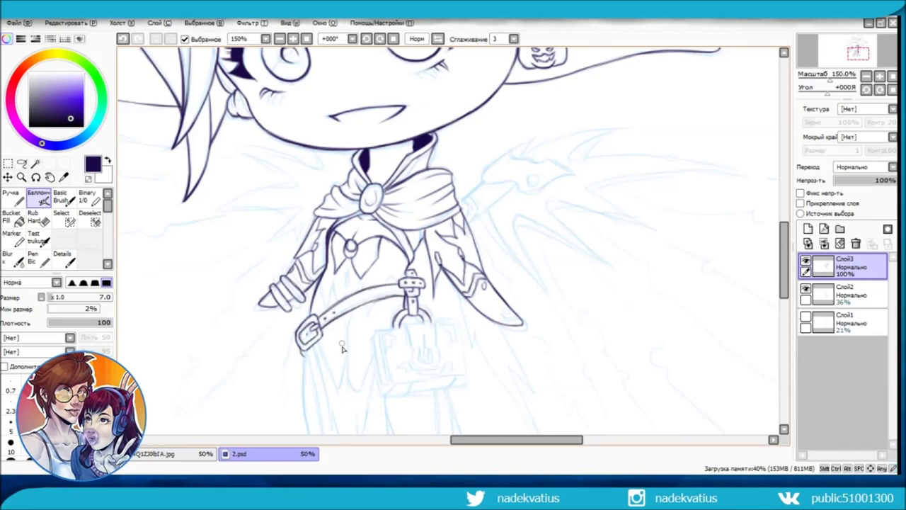
# Step: Ink the jagged cloth folds on the torso around the belt and the long pointed skirt flaps below it
pyautogui.scroll(-2, 335, 313)
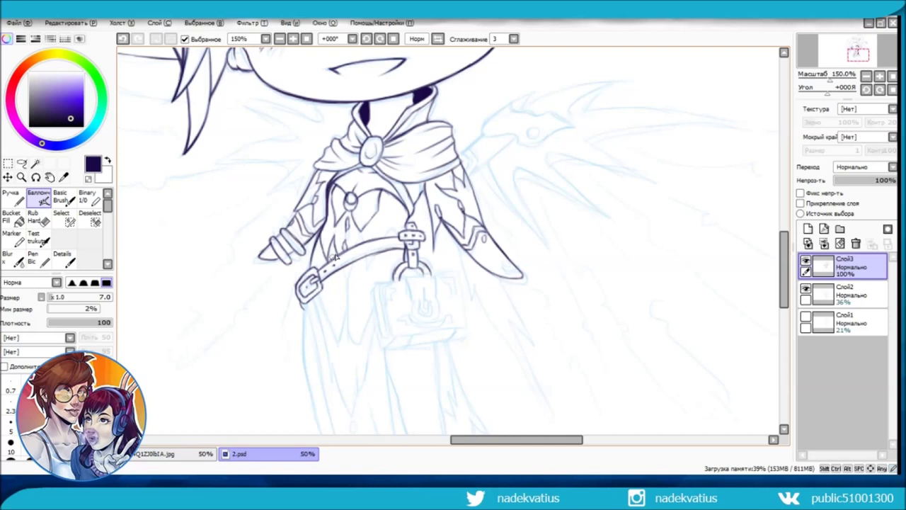
pyautogui.moveTo(368, 234); pyautogui.dragTo(357, 249)
pyautogui.moveTo(347, 296); pyautogui.dragTo(339, 342)
pyautogui.moveTo(369, 314); pyautogui.dragTo(358, 342)
pyautogui.moveTo(323, 291); pyautogui.dragTo(334, 338)
pyautogui.moveTo(317, 297); pyautogui.dragTo(322, 347)
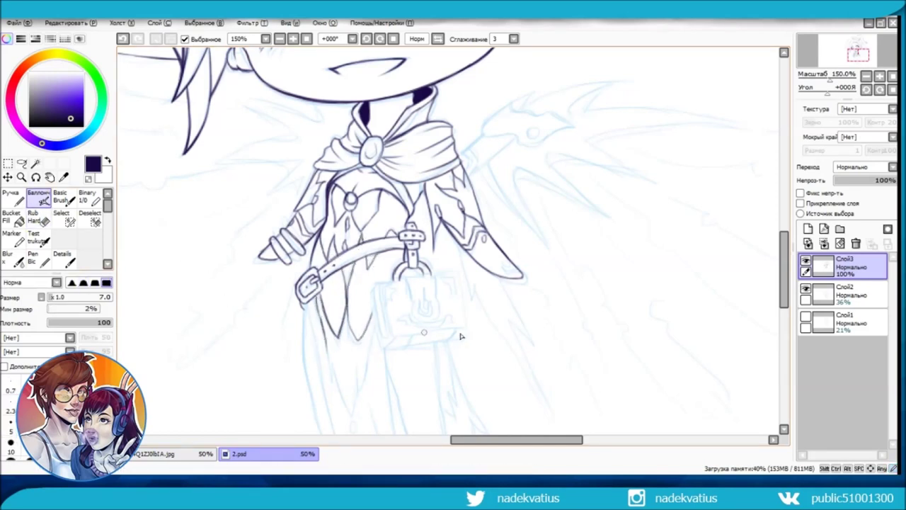
# Step: Ink the strap hanging from the hip buckle and the long tattered skirt panel with its holes and ragged hem
pyautogui.scroll(-2, 322, 347)
pyautogui.moveTo(324, 283)
pyautogui.mouseDown()
pyautogui.moveTo(351, 367)
pyautogui.moveTo(374, 277)
pyautogui.mouseUp()
pyautogui.moveTo(305, 255)
pyautogui.mouseDown()
pyautogui.moveTo(326, 343)
pyautogui.moveTo(337, 318)
pyautogui.moveTo(367, 369)
pyautogui.moveTo(403, 373)
pyautogui.moveTo(382, 225)
pyautogui.mouseUp()
pyautogui.scroll(-3, 326, 343)
pyautogui.moveTo(403, 375); pyautogui.dragTo(386, 236)
pyautogui.moveTo(362, 315)
pyautogui.mouseDown()
pyautogui.moveTo(344, 300)
pyautogui.moveTo(352, 350)
pyautogui.mouseUp()
pyautogui.moveTo(326, 276); pyautogui.dragTo(349, 345)
pyautogui.moveTo(344, 336); pyautogui.dragTo(371, 367)
# Step: Ink the left-hand wing's spikes, then the arm and beaked joint of the right-hand wing beside the shoulder
pyautogui.scroll(5, 399, 376)
pyautogui.moveTo(238, 138)
pyautogui.mouseDown()
pyautogui.moveTo(320, 158)
pyautogui.moveTo(287, 161)
pyautogui.moveTo(295, 174)
pyautogui.moveTo(286, 181)
pyautogui.moveTo(218, 193)
pyautogui.moveTo(296, 199)
pyautogui.moveTo(276, 226)
pyautogui.moveTo(308, 211)
pyautogui.moveTo(300, 216)
pyautogui.mouseUp()
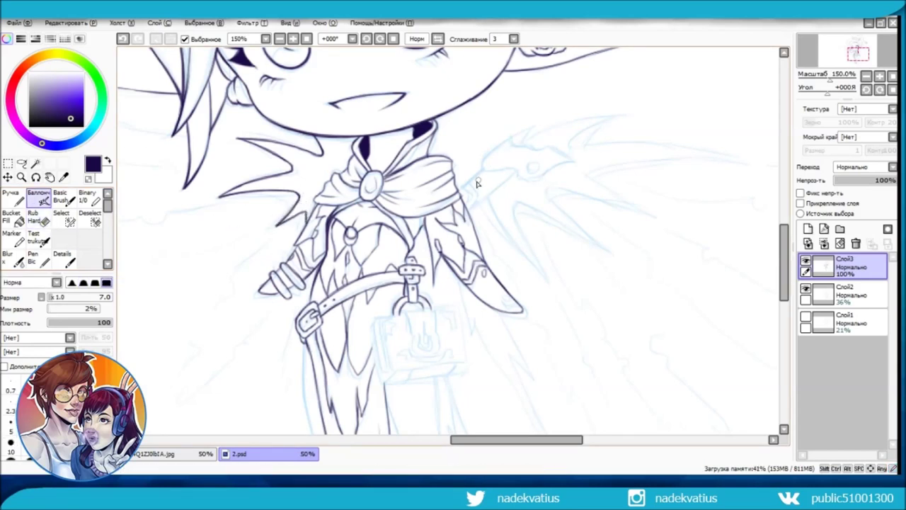
pyautogui.moveTo(456, 184); pyautogui.dragTo(472, 199)
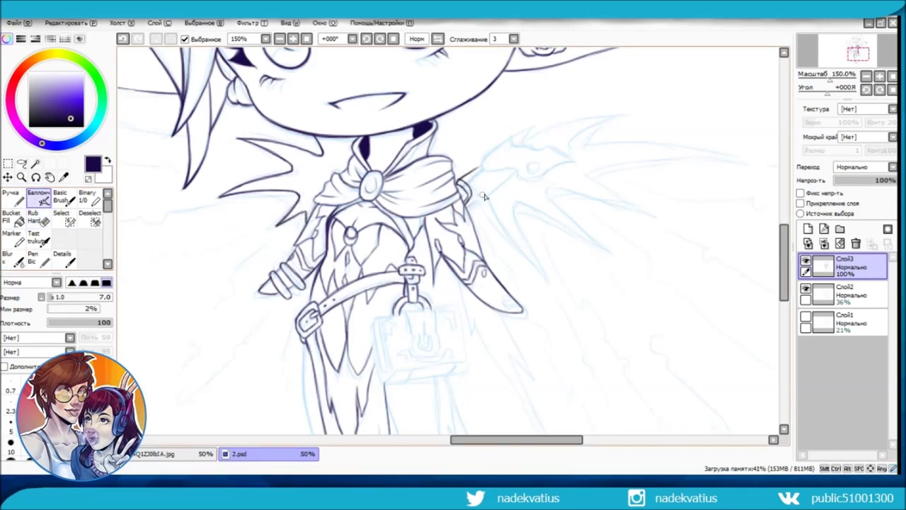
pyautogui.moveTo(482, 168)
pyautogui.mouseDown()
pyautogui.moveTo(542, 178)
pyautogui.moveTo(572, 162)
pyautogui.mouseUp()
pyautogui.click(73, 220)
pyautogui.click(39, 197)
pyautogui.moveTo(479, 166)
pyautogui.mouseDown()
pyautogui.moveTo(510, 139)
pyautogui.moveTo(575, 161)
pyautogui.moveTo(520, 143)
pyautogui.mouseUp()
# Step: Ink the long pointed spikes fanning out along the right-hand wing
pyautogui.moveTo(531, 165)
pyautogui.mouseDown()
pyautogui.moveTo(537, 126)
pyautogui.moveTo(617, 116)
pyautogui.mouseUp()
pyautogui.moveTo(453, 213)
pyautogui.mouseDown()
pyautogui.moveTo(495, 177)
pyautogui.moveTo(456, 232)
pyautogui.moveTo(505, 181)
pyautogui.moveTo(499, 280)
pyautogui.moveTo(535, 202)
pyautogui.moveTo(547, 281)
pyautogui.mouseUp()
pyautogui.moveTo(543, 241); pyautogui.dragTo(550, 325)
pyautogui.moveTo(550, 326)
pyautogui.mouseDown()
pyautogui.moveTo(564, 238)
pyautogui.moveTo(630, 361)
pyautogui.mouseUp()
pyautogui.moveTo(586, 211); pyautogui.dragTo(629, 356)
# Step: Ink the long torn coattail with sharp points below the right-hand arm, cleaning up its overlapping lines
pyautogui.press('Home')
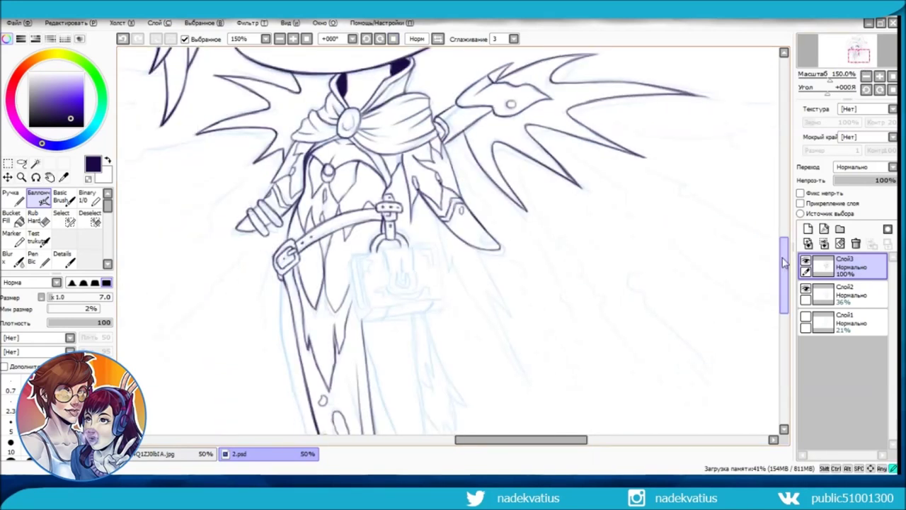
pyautogui.moveTo(448, 235); pyautogui.dragTo(538, 388)
pyautogui.moveTo(485, 267); pyautogui.dragTo(535, 380)
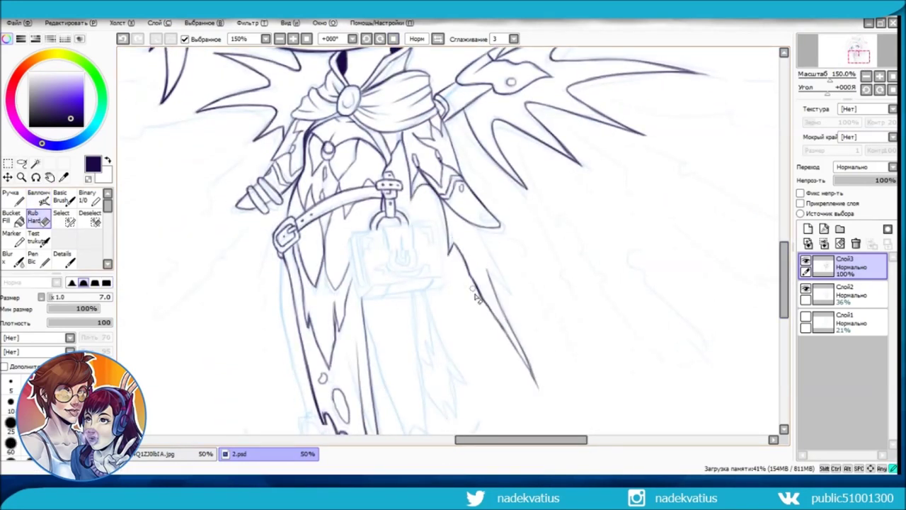
pyautogui.moveTo(476, 224)
pyautogui.mouseDown()
pyautogui.moveTo(509, 291)
pyautogui.moveTo(545, 297)
pyautogui.mouseUp()
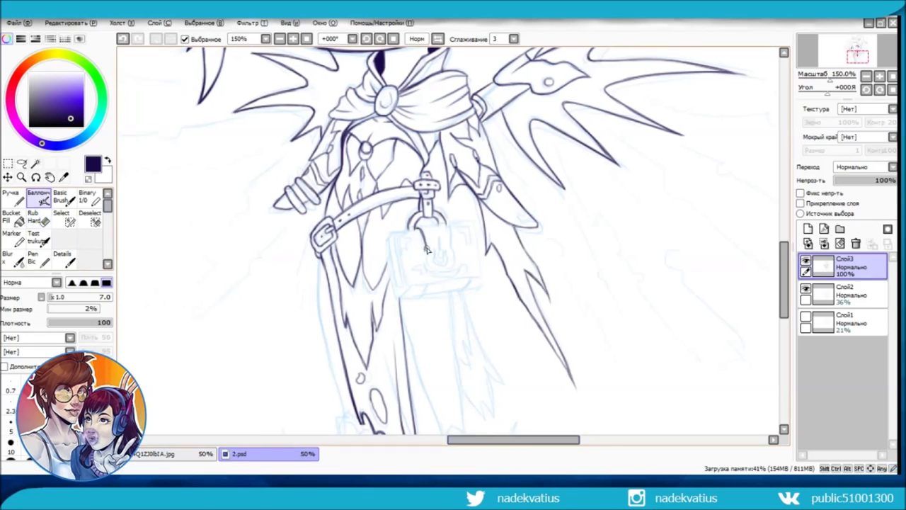
# Step: Ink the rounded clasp flap with its emblem and the ornament beneath it on the book hanging from the ring
pyautogui.press('e')
pyautogui.press('v')
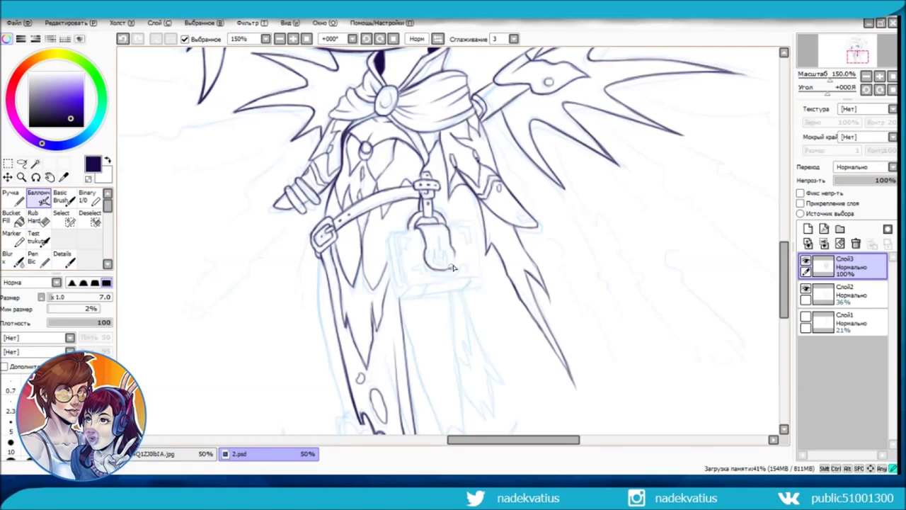
pyautogui.moveTo(454, 268); pyautogui.dragTo(446, 255)
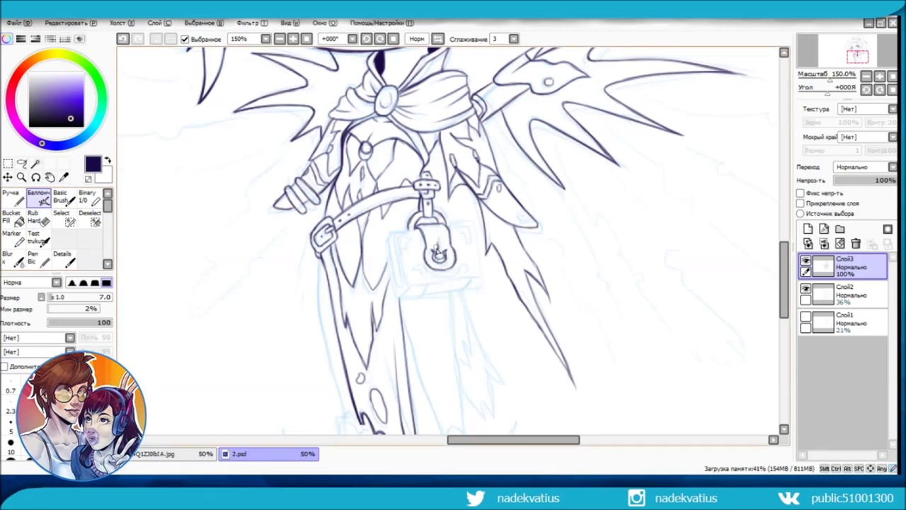
pyautogui.moveTo(425, 268)
pyautogui.mouseDown()
pyautogui.moveTo(445, 277)
pyautogui.moveTo(418, 269)
pyautogui.mouseUp()
# Step: Ink the hanging book's cover outline, spine, page block and decorative corners
pyautogui.moveTo(394, 235); pyautogui.dragTo(398, 284)
pyautogui.moveTo(387, 239); pyautogui.dragTo(399, 298)
pyautogui.moveTo(398, 236); pyautogui.dragTo(397, 290)
pyautogui.moveTo(394, 238)
pyautogui.mouseDown()
pyautogui.moveTo(398, 280)
pyautogui.moveTo(408, 249)
pyautogui.mouseUp()
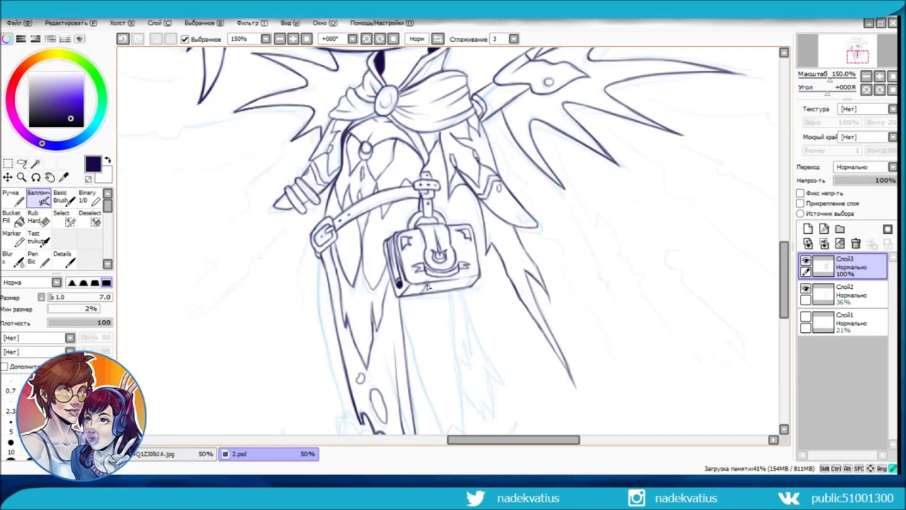
# Step: Ink the left-hand leg's outer contour and the pointed ankle ornament beside the ragged skirt hem
pyautogui.scroll(-3, 773, 216)
pyautogui.moveTo(320, 175)
pyautogui.mouseDown()
pyautogui.moveTo(344, 333)
pyautogui.moveTo(336, 350)
pyautogui.mouseUp()
pyautogui.moveTo(338, 316); pyautogui.dragTo(349, 355)
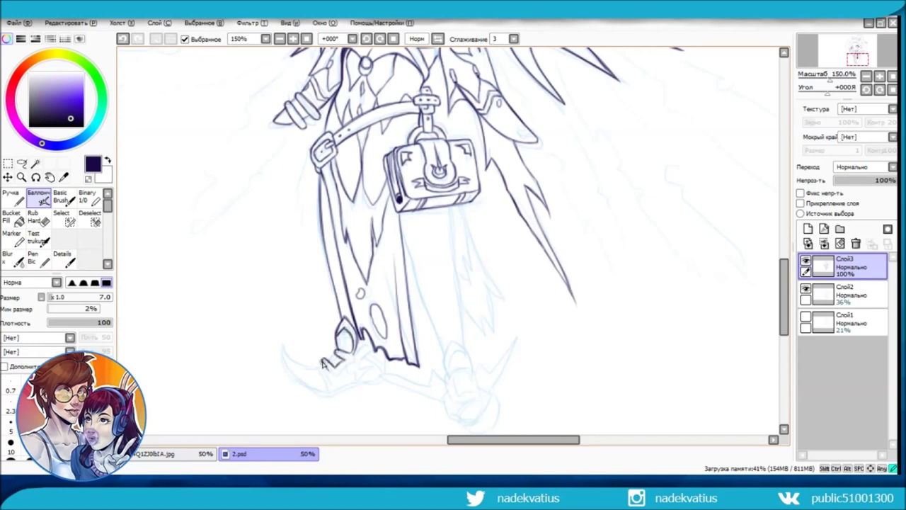
# Step: Ink the left-hand boot with its zigzag cuff, curled pointed toe, sole and heel
pyautogui.moveTo(365, 370)
pyautogui.mouseDown()
pyautogui.moveTo(370, 349)
pyautogui.moveTo(382, 363)
pyautogui.mouseUp()
pyautogui.moveTo(292, 340)
pyautogui.mouseDown()
pyautogui.moveTo(304, 386)
pyautogui.moveTo(313, 368)
pyautogui.moveTo(327, 389)
pyautogui.moveTo(375, 383)
pyautogui.moveTo(388, 352)
pyautogui.mouseUp()
pyautogui.moveTo(329, 366); pyautogui.dragTo(318, 396)
pyautogui.moveTo(362, 376); pyautogui.dragTo(386, 356)
pyautogui.moveTo(291, 337); pyautogui.dragTo(286, 361)
pyautogui.moveTo(286, 361); pyautogui.dragTo(301, 385)
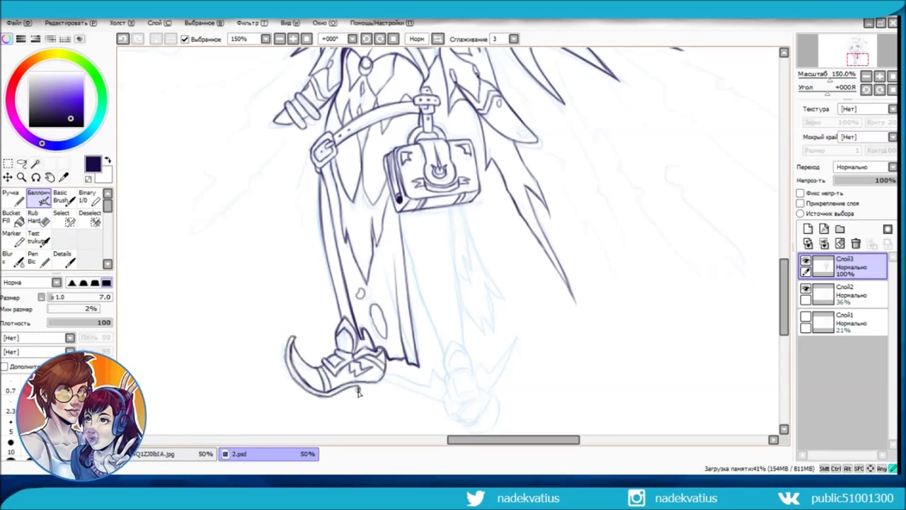
# Step: Ink both contours of the right-hand leg and the cloth edge where it emerges beneath the book
pyautogui.moveTo(475, 441); pyautogui.dragTo(483, 441)
pyautogui.moveTo(363, 244); pyautogui.dragTo(396, 348)
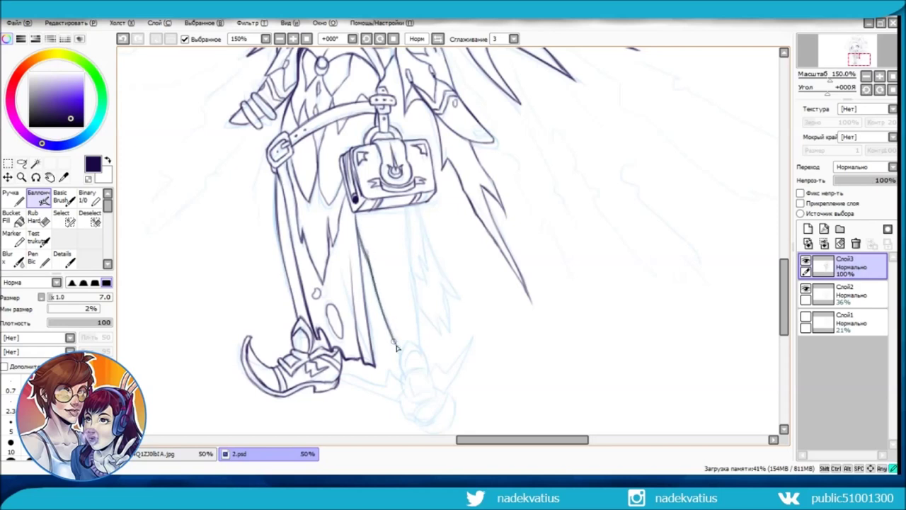
pyautogui.moveTo(408, 205); pyautogui.dragTo(419, 344)
pyautogui.press('v')
pyautogui.moveTo(278, 213)
pyautogui.mouseDown()
pyautogui.moveTo(287, 225)
pyautogui.moveTo(407, 213)
pyautogui.moveTo(385, 216)
pyautogui.mouseUp()
# Step: Ink the right-hand boot's pointed ankle ornament and the sharp spikes on both sides, cleaning up overlapping lines
pyautogui.moveTo(398, 371)
pyautogui.mouseDown()
pyautogui.moveTo(425, 348)
pyautogui.moveTo(400, 354)
pyautogui.moveTo(400, 345)
pyautogui.moveTo(400, 375)
pyautogui.mouseUp()
pyautogui.press('e')
pyautogui.press('v')
pyautogui.moveTo(407, 338); pyautogui.dragTo(428, 365)
pyautogui.moveTo(397, 373)
pyautogui.mouseDown()
pyautogui.moveTo(406, 407)
pyautogui.moveTo(443, 397)
pyautogui.mouseUp()
pyautogui.moveTo(425, 365)
pyautogui.mouseDown()
pyautogui.moveTo(439, 397)
pyautogui.moveTo(407, 385)
pyautogui.moveTo(427, 401)
pyautogui.moveTo(353, 371)
pyautogui.moveTo(396, 402)
pyautogui.moveTo(450, 396)
pyautogui.moveTo(470, 348)
pyautogui.mouseUp()
pyautogui.press('e')
pyautogui.press('v')
# Step: Ink the right-hand boot's square buckle, rounded toe and sole, and the tattered cloth beside the right-hand leg
pyautogui.scroll(-2, 739, 299)
pyautogui.moveTo(396, 342); pyautogui.dragTo(407, 360)
pyautogui.moveTo(409, 358)
pyautogui.mouseDown()
pyautogui.moveTo(434, 363)
pyautogui.moveTo(456, 346)
pyautogui.mouseUp()
pyautogui.moveTo(397, 344)
pyautogui.mouseDown()
pyautogui.moveTo(404, 368)
pyautogui.moveTo(446, 378)
pyautogui.mouseUp()
pyautogui.moveTo(456, 347); pyautogui.dragTo(439, 378)
pyautogui.moveTo(415, 347)
pyautogui.mouseDown()
pyautogui.moveTo(419, 360)
pyautogui.moveTo(444, 347)
pyautogui.mouseUp()
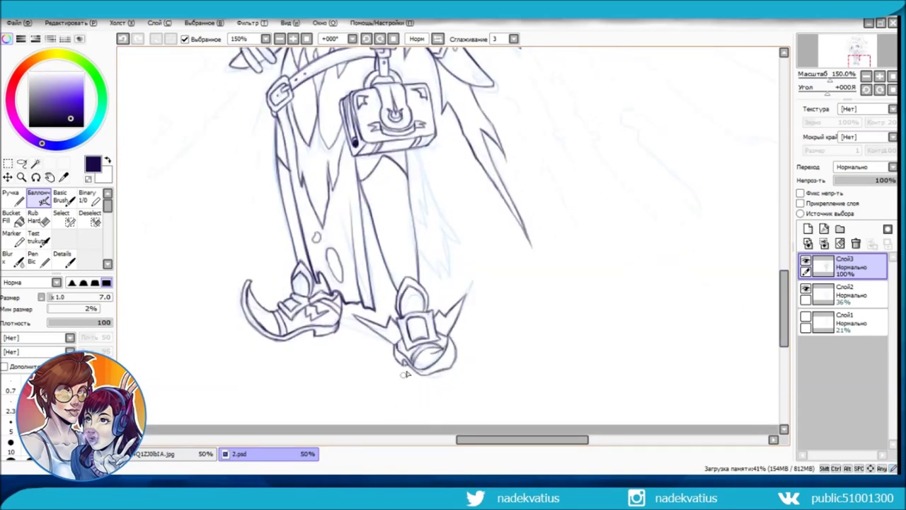
pyautogui.moveTo(423, 148)
pyautogui.mouseDown()
pyautogui.moveTo(460, 244)
pyautogui.moveTo(447, 275)
pyautogui.mouseUp()
pyautogui.moveTo(442, 251); pyautogui.dragTo(425, 282)
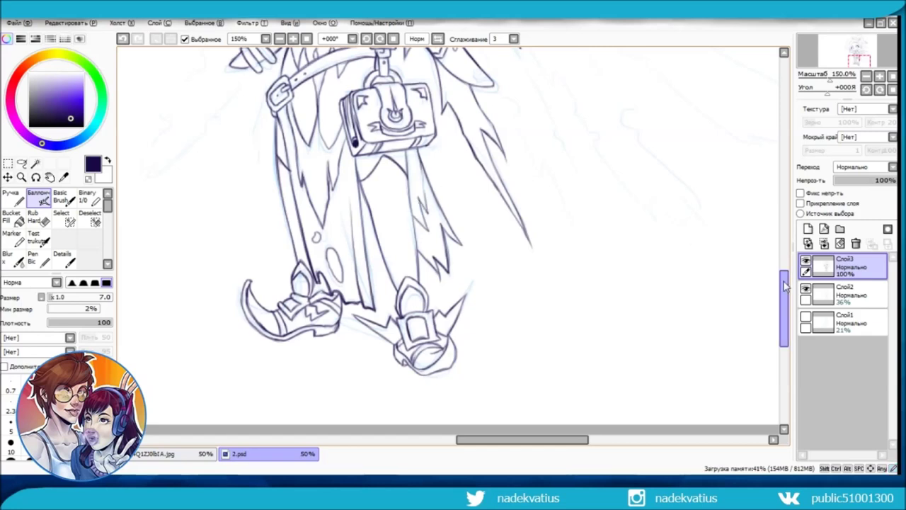
# Step: Save the drawing and hide the blue sketch layer to show only the line art
pyautogui.press('-')
pyautogui.click(15, 23)
pyautogui.click(35, 95)
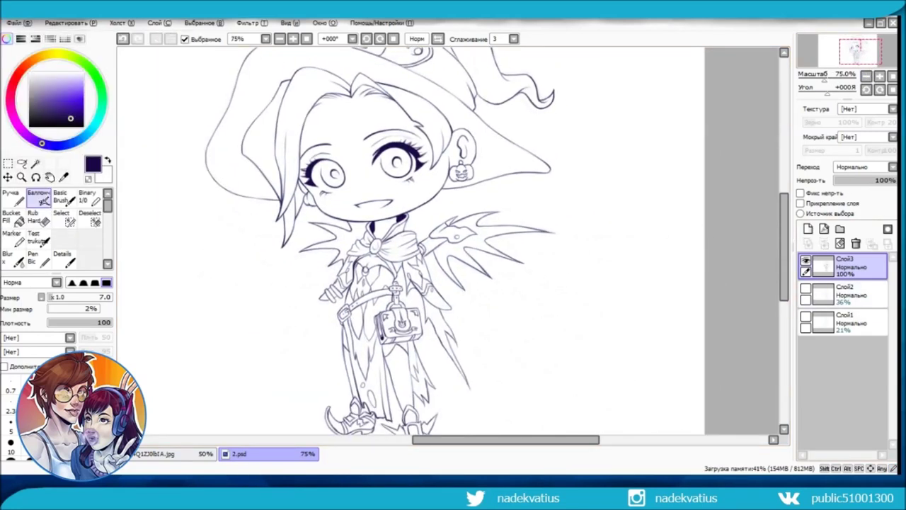